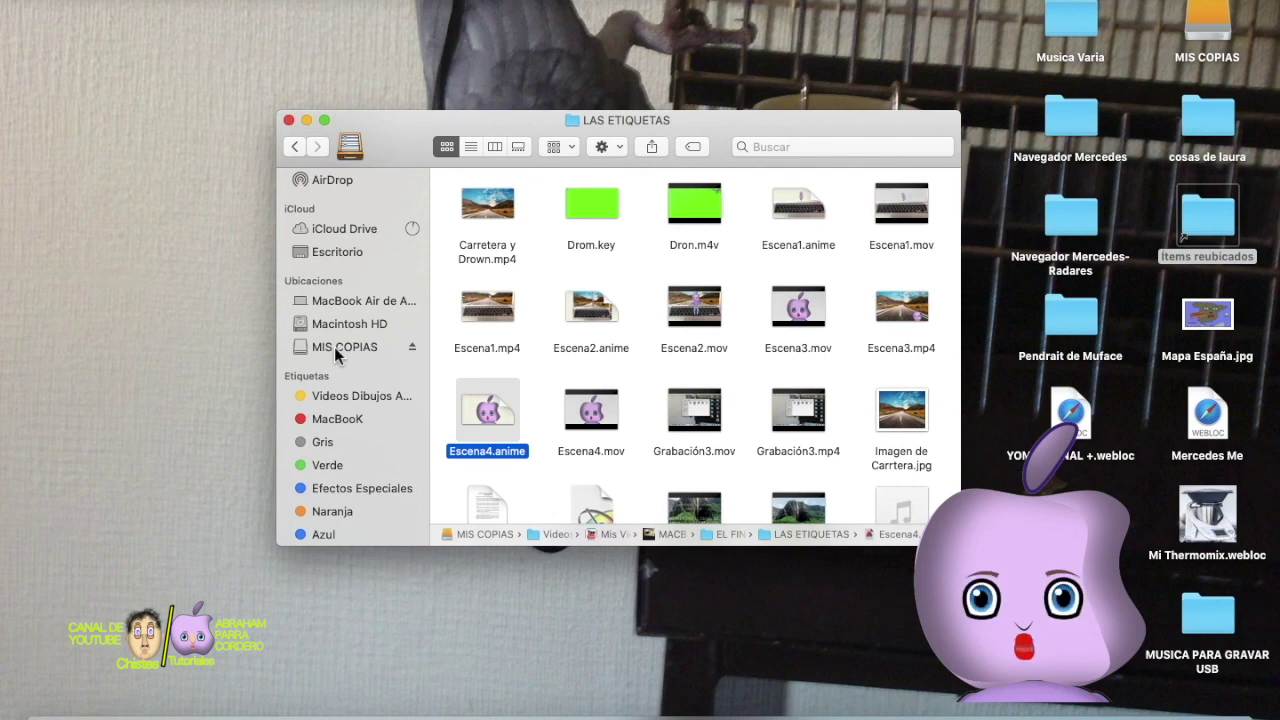
Step: Open the MERCEDES folder on the MIS COPIAS drive, inside CURSO DE ETIQUETAS and COCHES
{"action": "left_click", "coordinate": [340, 349]}
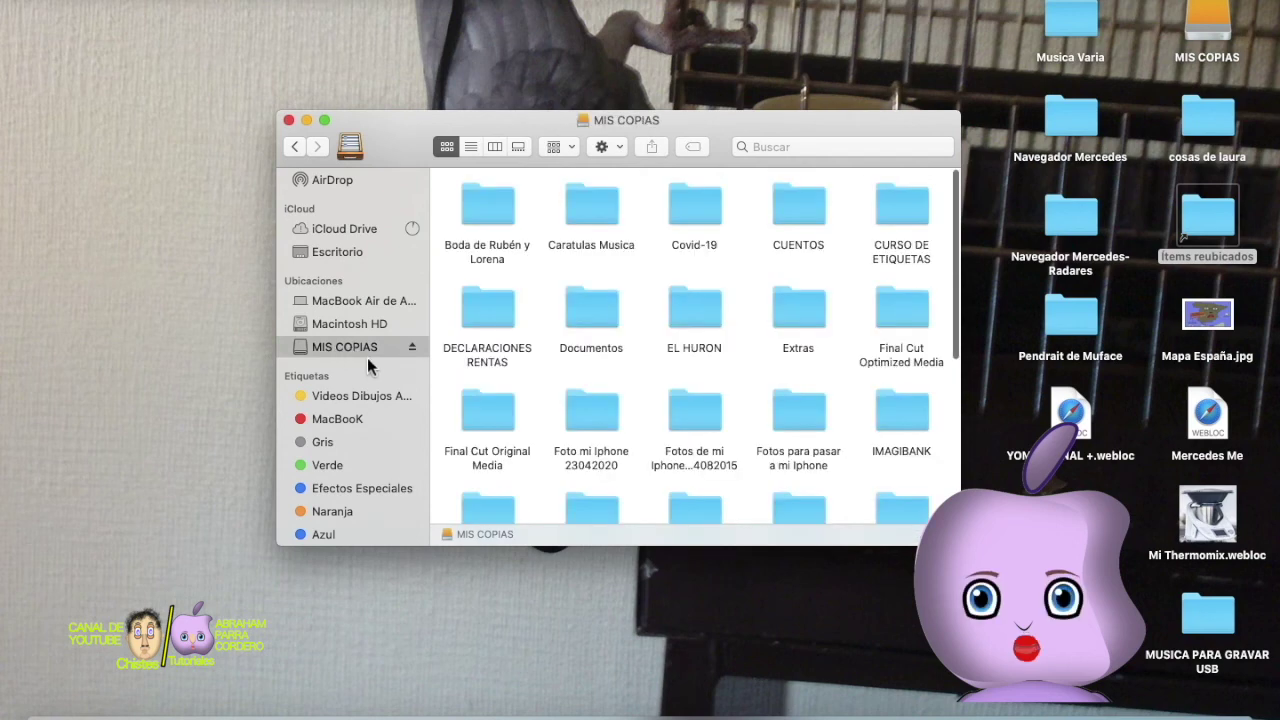
{"action": "double_click", "coordinate": [898, 203]}
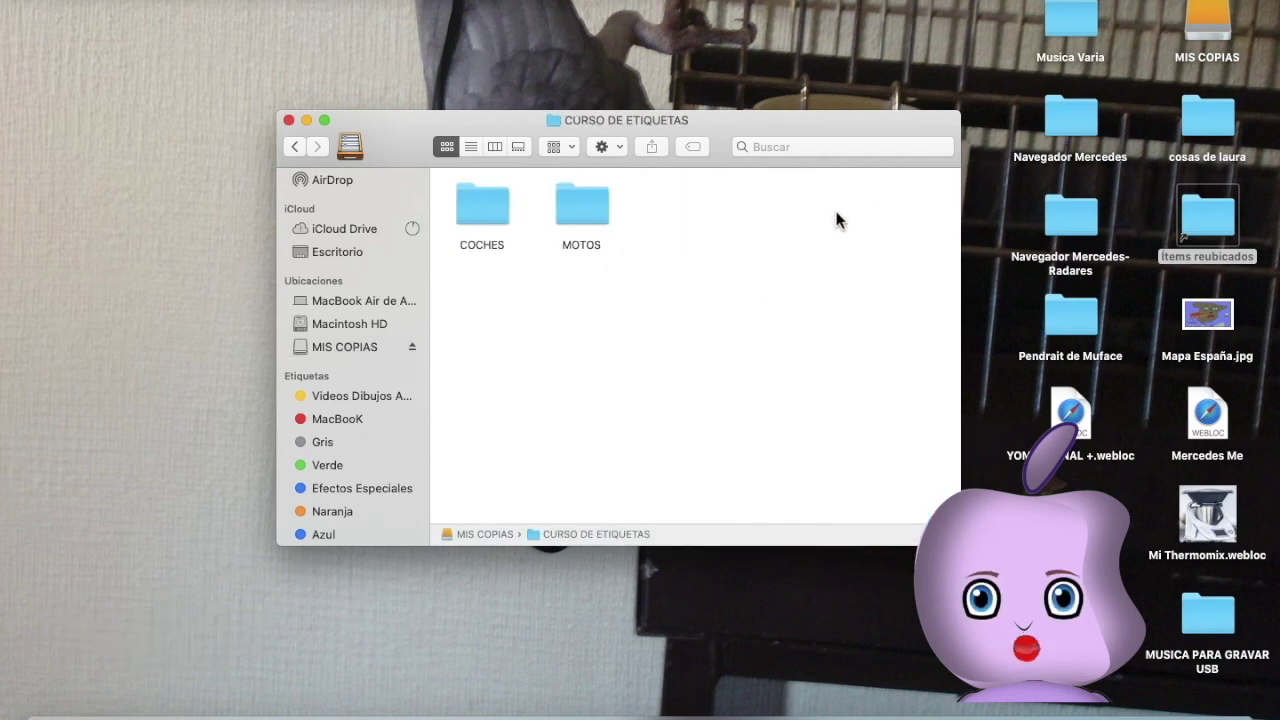
{"action": "double_click", "coordinate": [479, 215]}
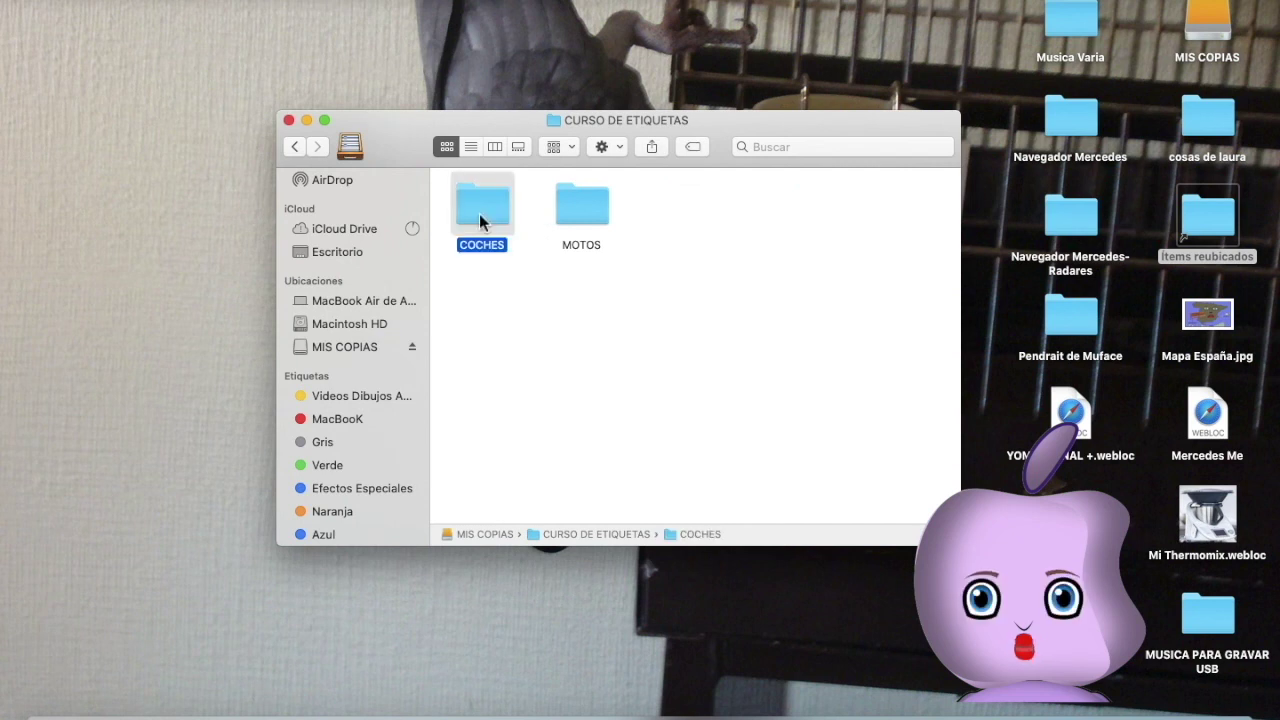
{"action": "left_click", "coordinate": [671, 213]}
{"action": "double_click", "coordinate": [671, 213]}
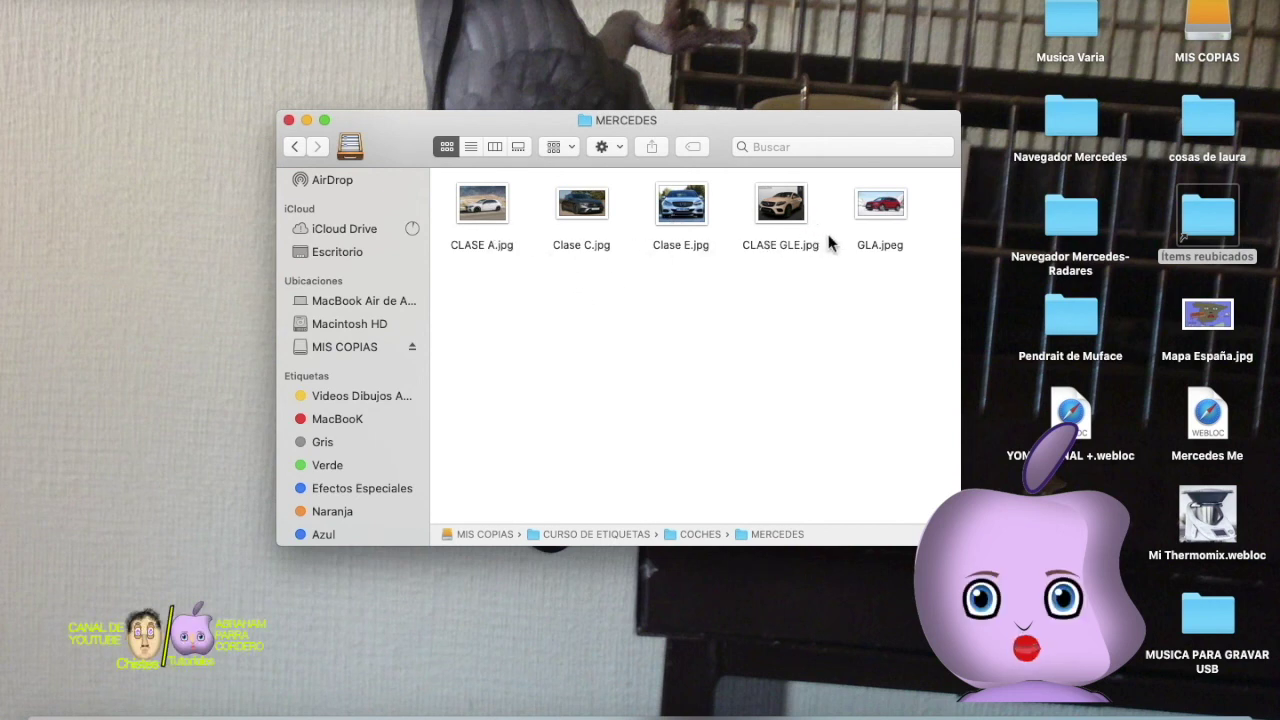
Step: View the image Clase C.jpg in Preview and quit Preview
{"action": "left_click", "coordinate": [590, 208]}
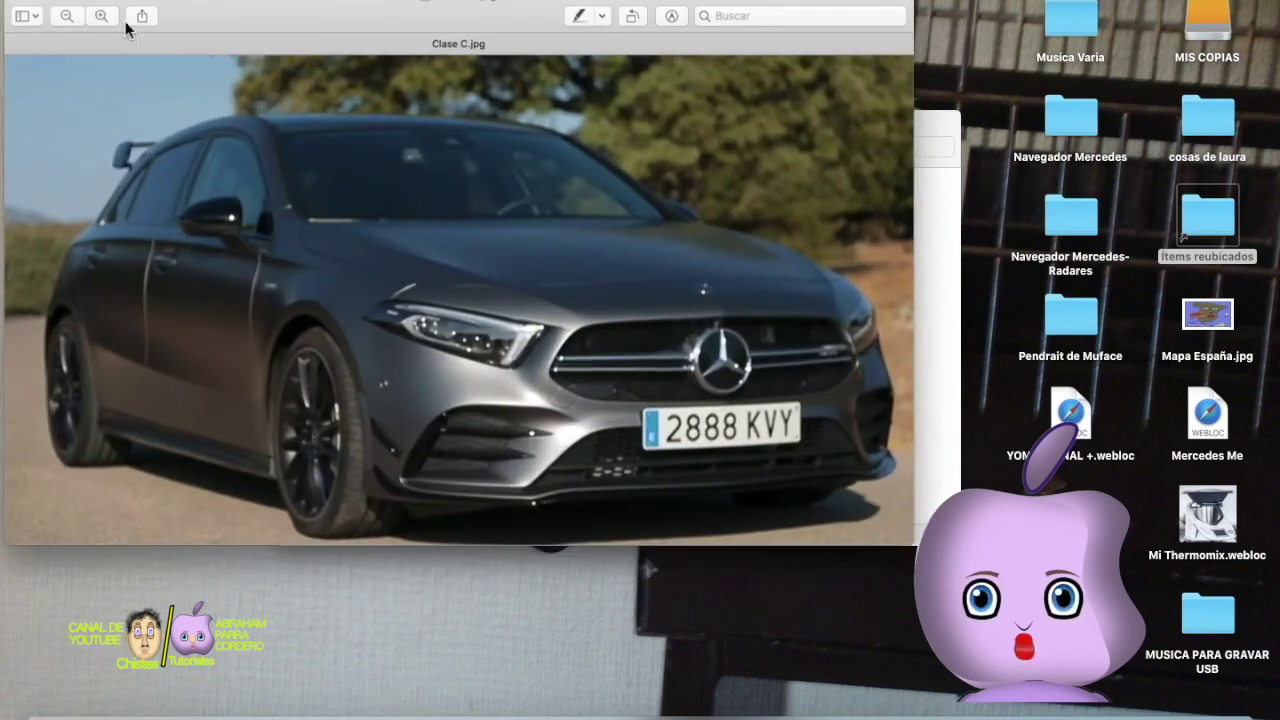
{"action": "left_click", "coordinate": [92, 0]}
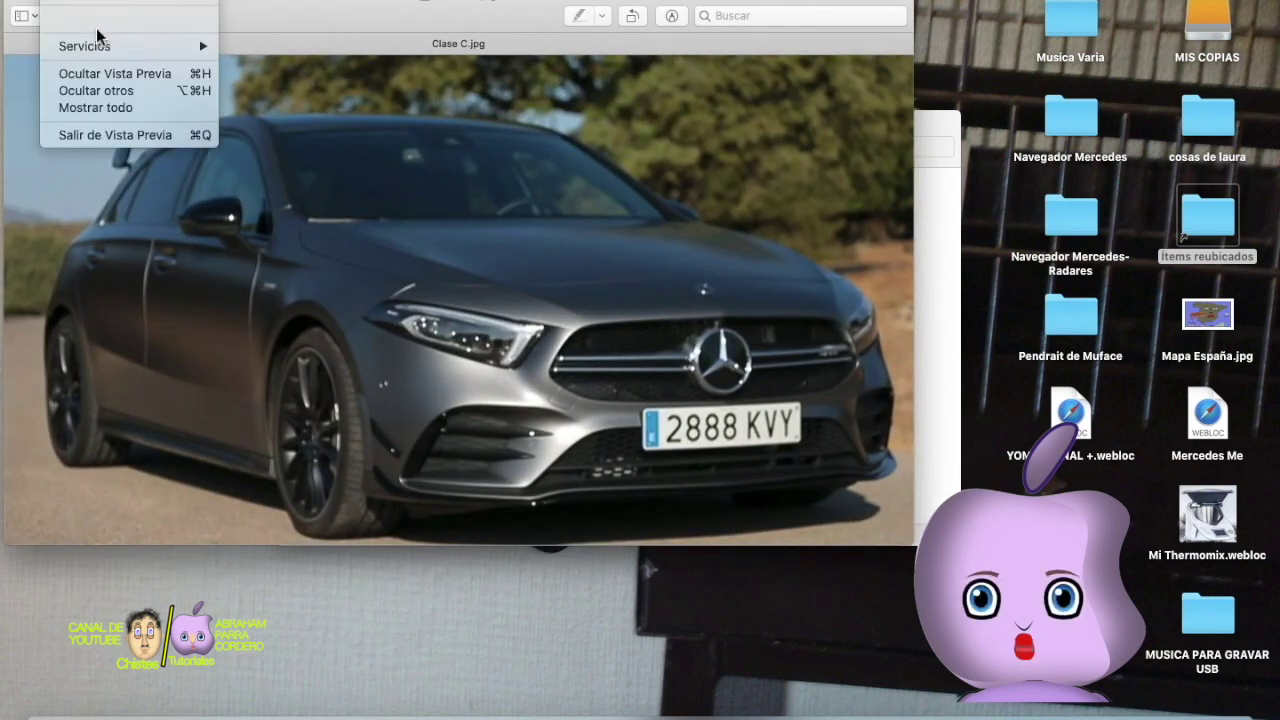
{"action": "left_click", "coordinate": [142, 134]}
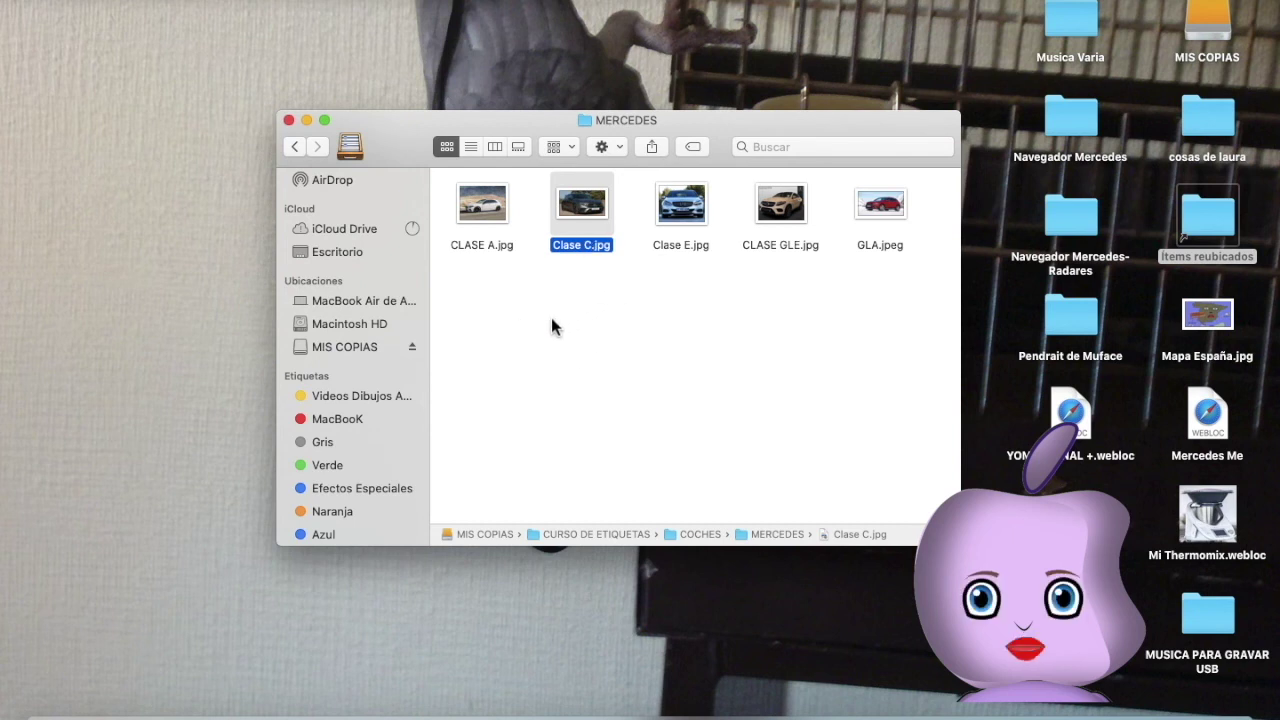
Step: Assign the Gris tag to the file Clase C.jpg
{"action": "right_click", "coordinate": [584, 218]}
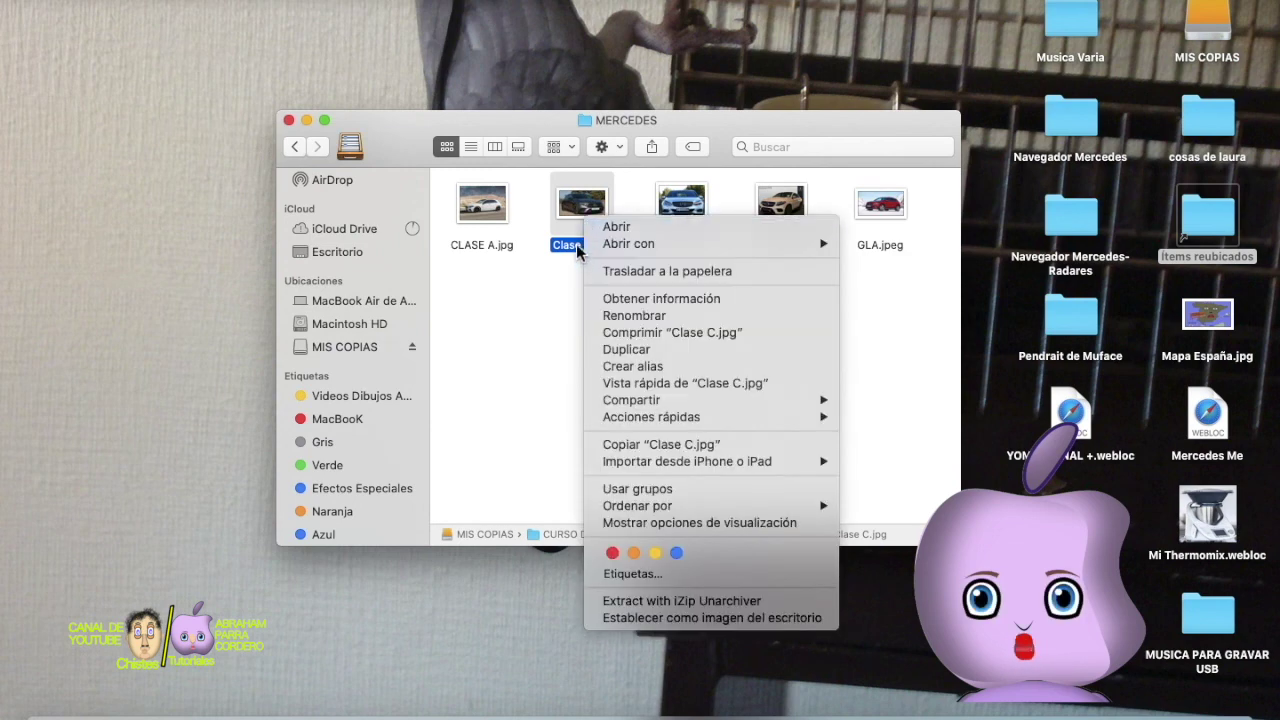
{"action": "left_click", "coordinate": [615, 578]}
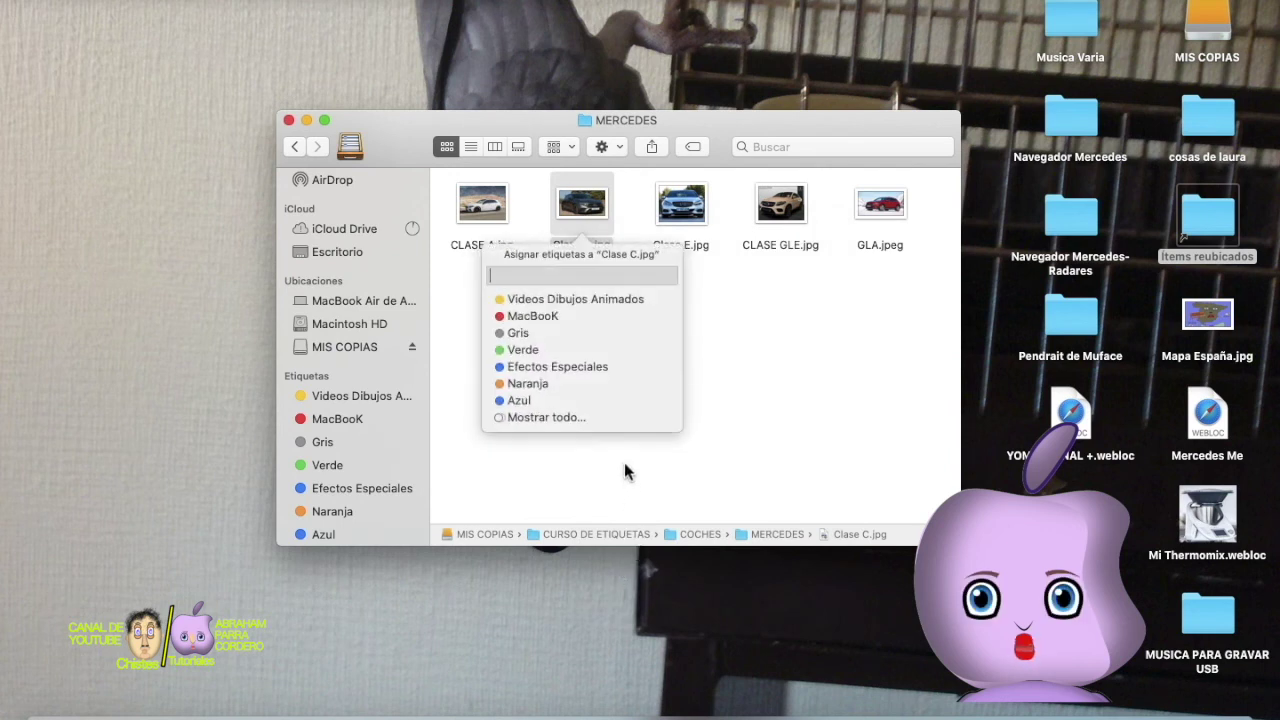
{"action": "left_click", "coordinate": [514, 336]}
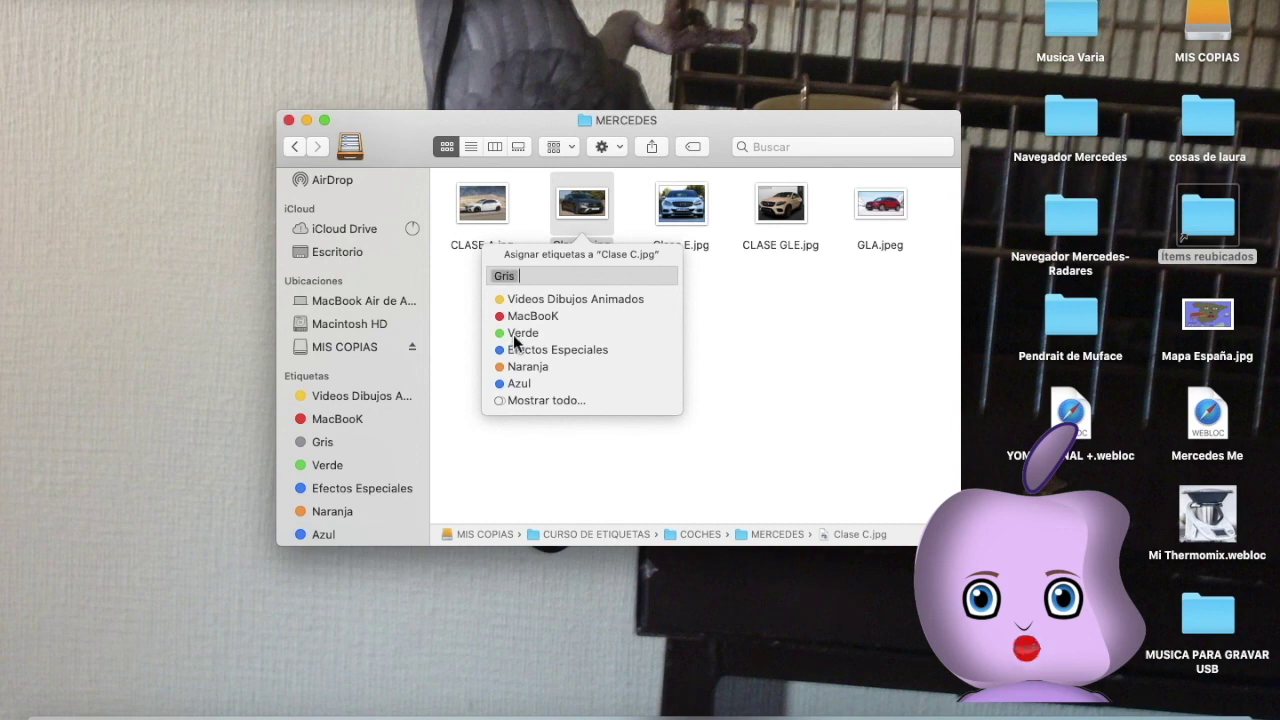
{"action": "key", "text": "Return"}
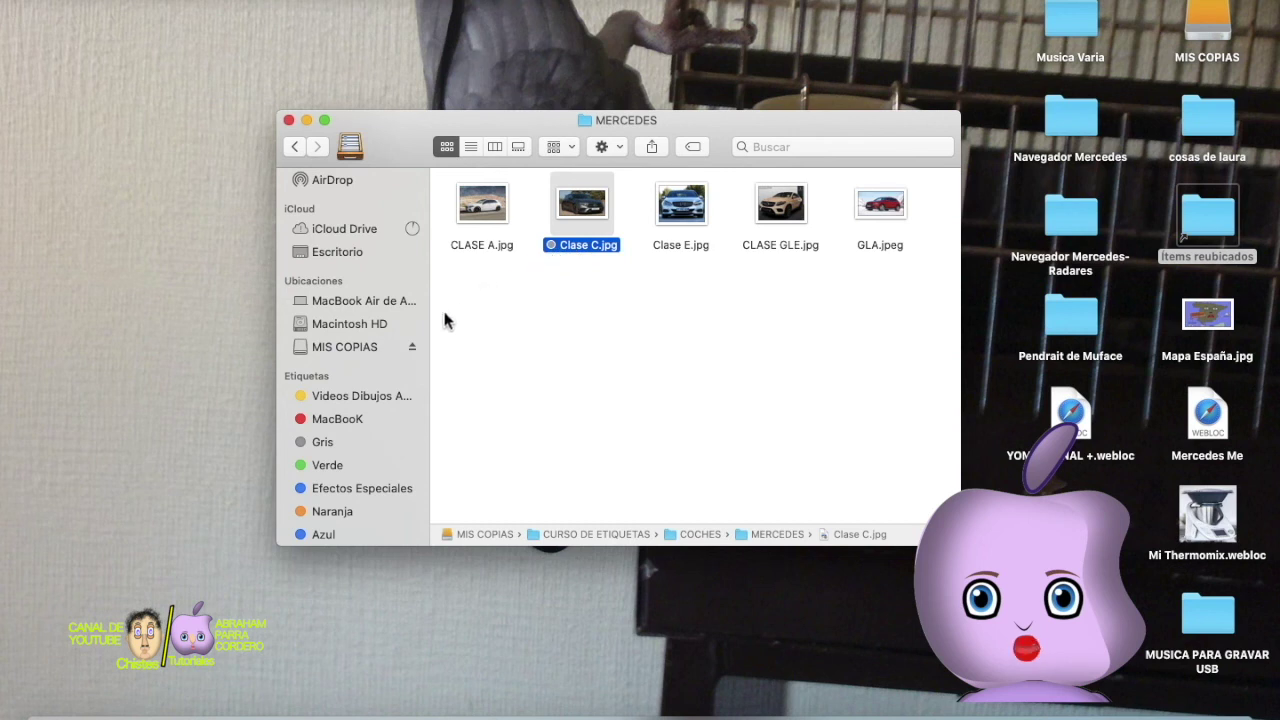
Step: Rename the Gris tag to Clase C and move it to the first place among the sidebar tags
{"action": "left_click", "coordinate": [322, 443]}
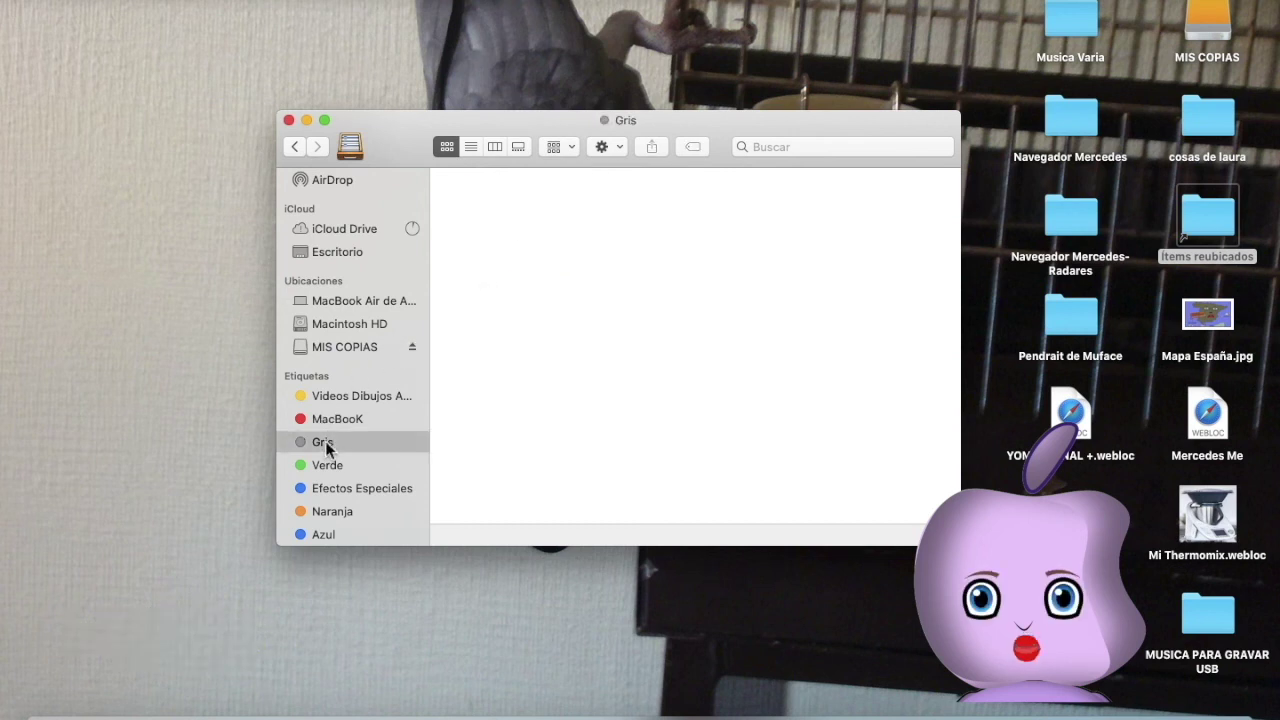
{"action": "right_click", "coordinate": [327, 449]}
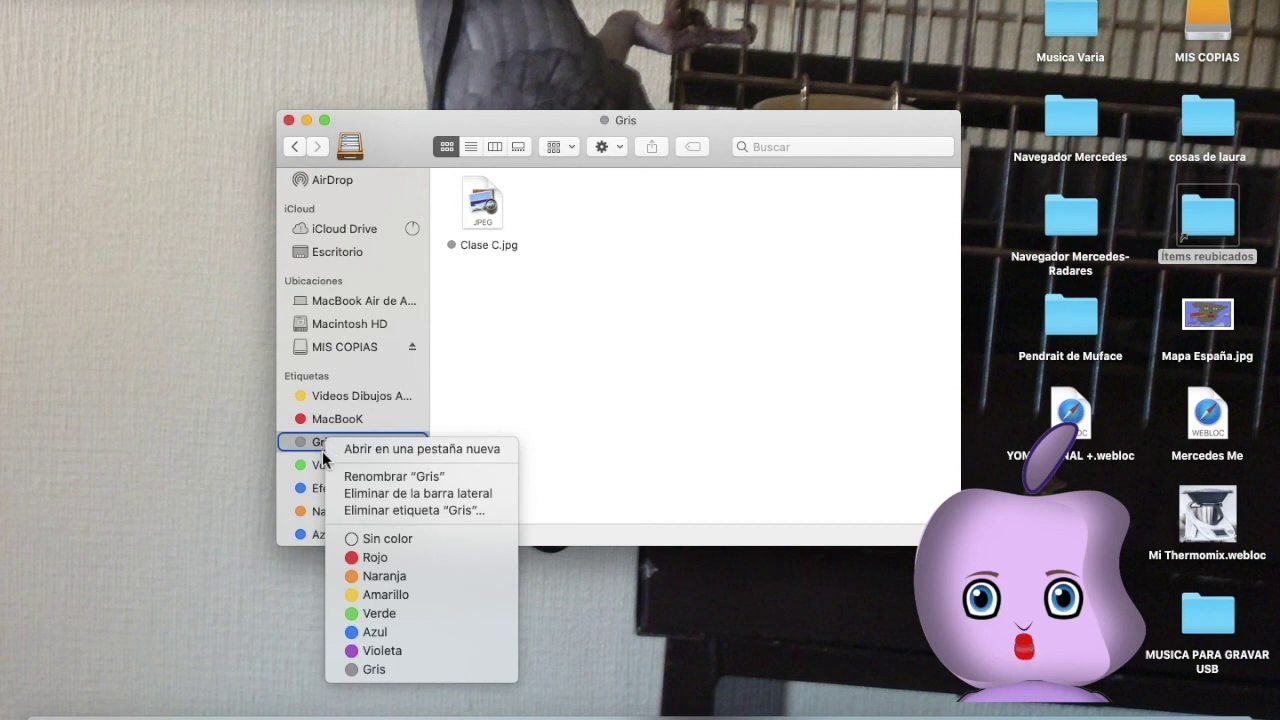
{"action": "left_click", "coordinate": [404, 484]}
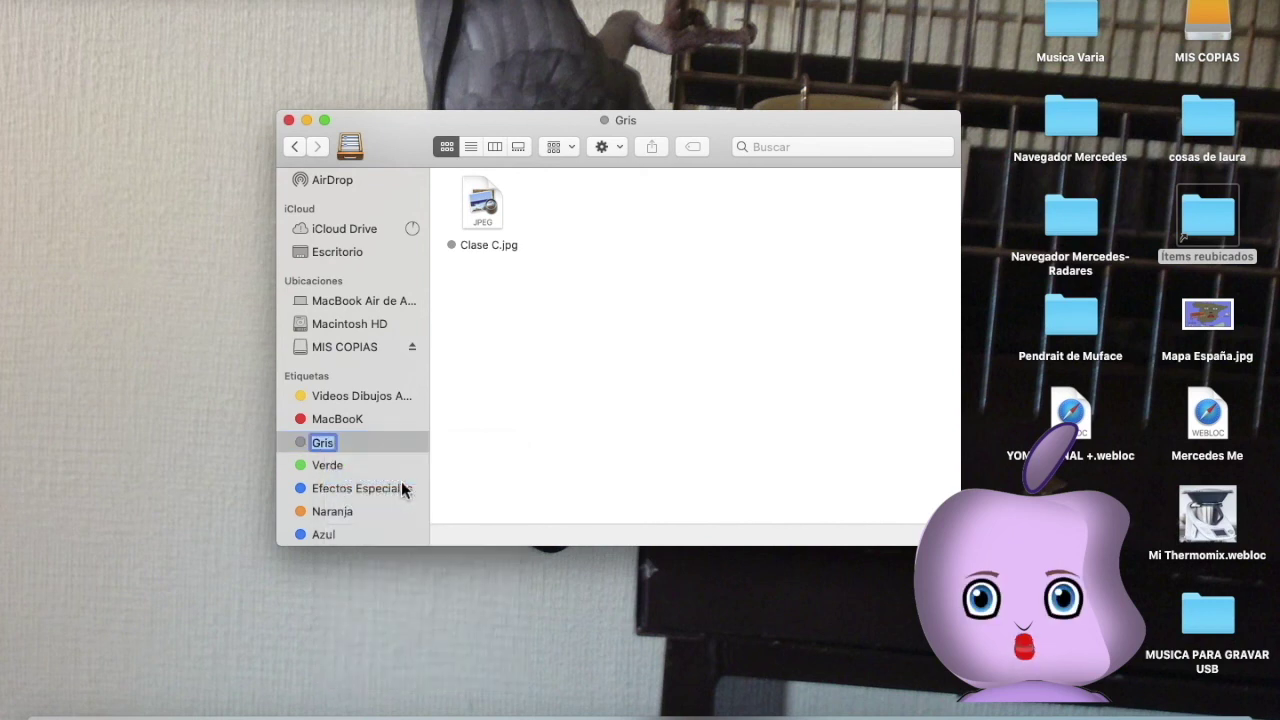
{"action": "type", "text": "Clase C"}
{"action": "key", "text": "Return"}
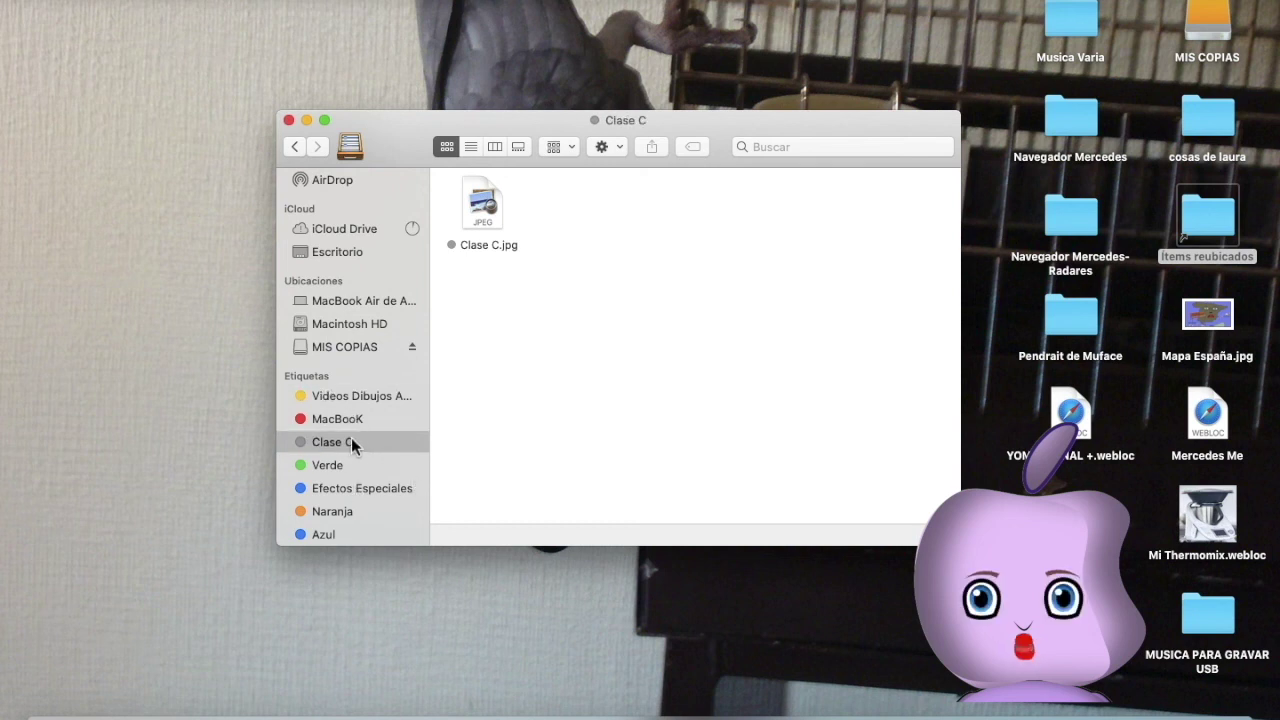
{"action": "left_click_drag", "start_coordinate": [366, 443], "coordinate": [371, 397]}
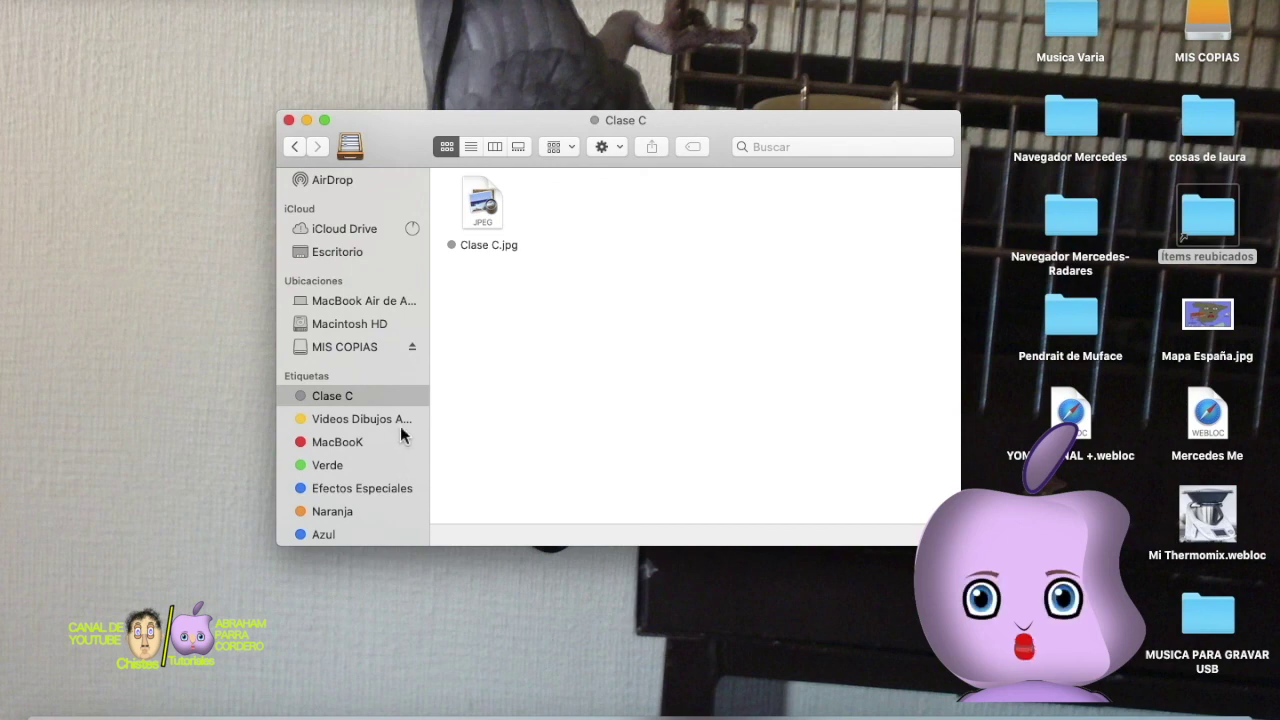
Step: In a fresh Finder window, find Clase C.jpg through the Clase C tag, view it in Preview and quit Preview
{"action": "left_click", "coordinate": [289, 120]}
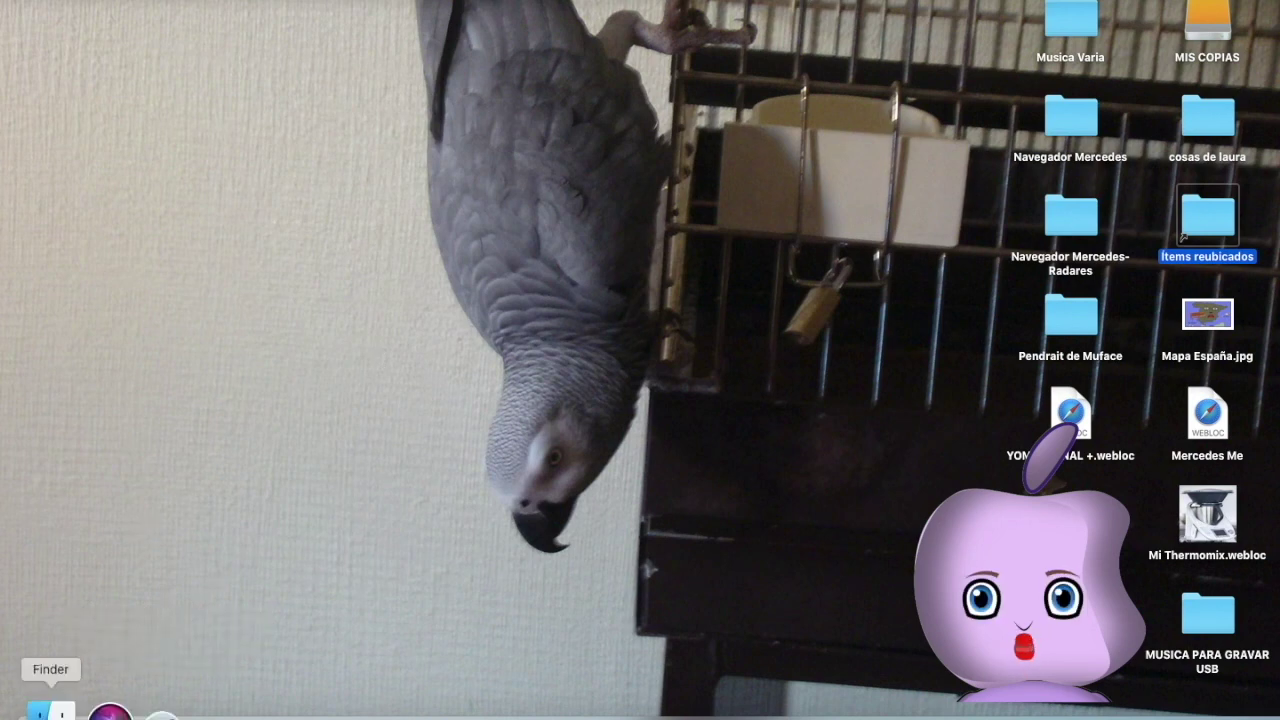
{"action": "left_click", "coordinate": [50, 712]}
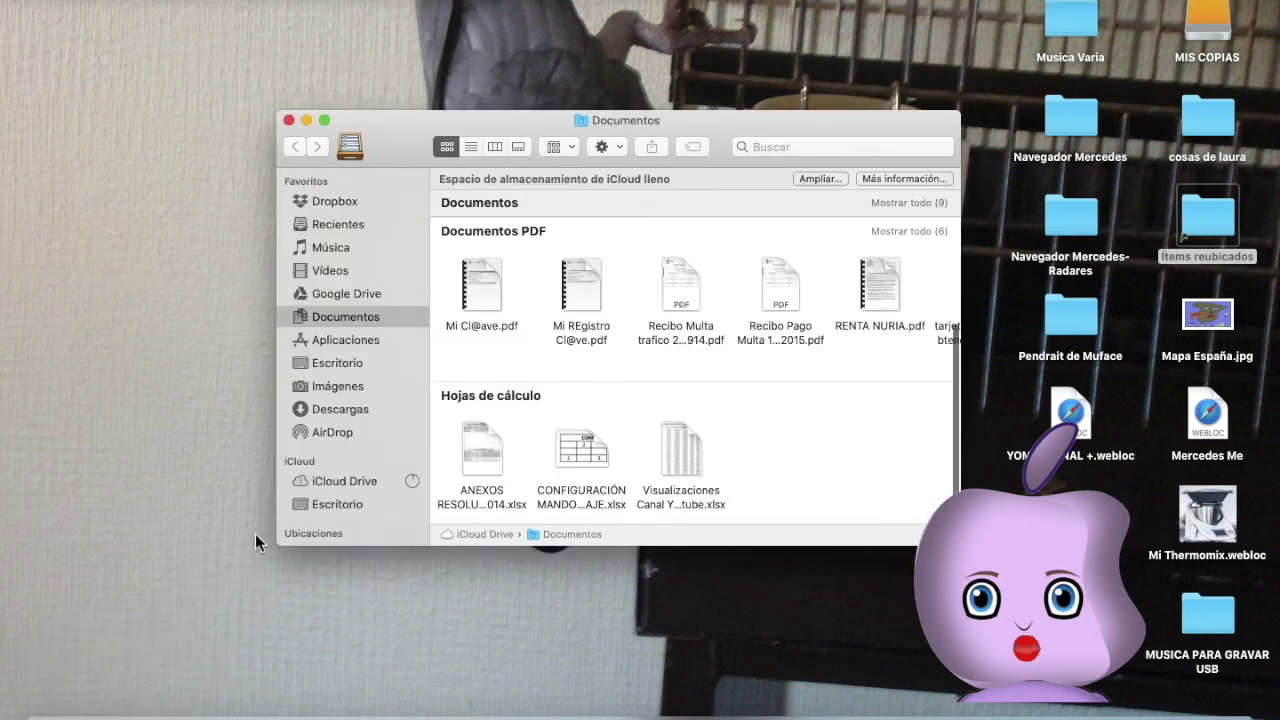
{"action": "scroll", "coordinate": [378, 478], "scroll_direction": "down", "scroll_amount": 5}
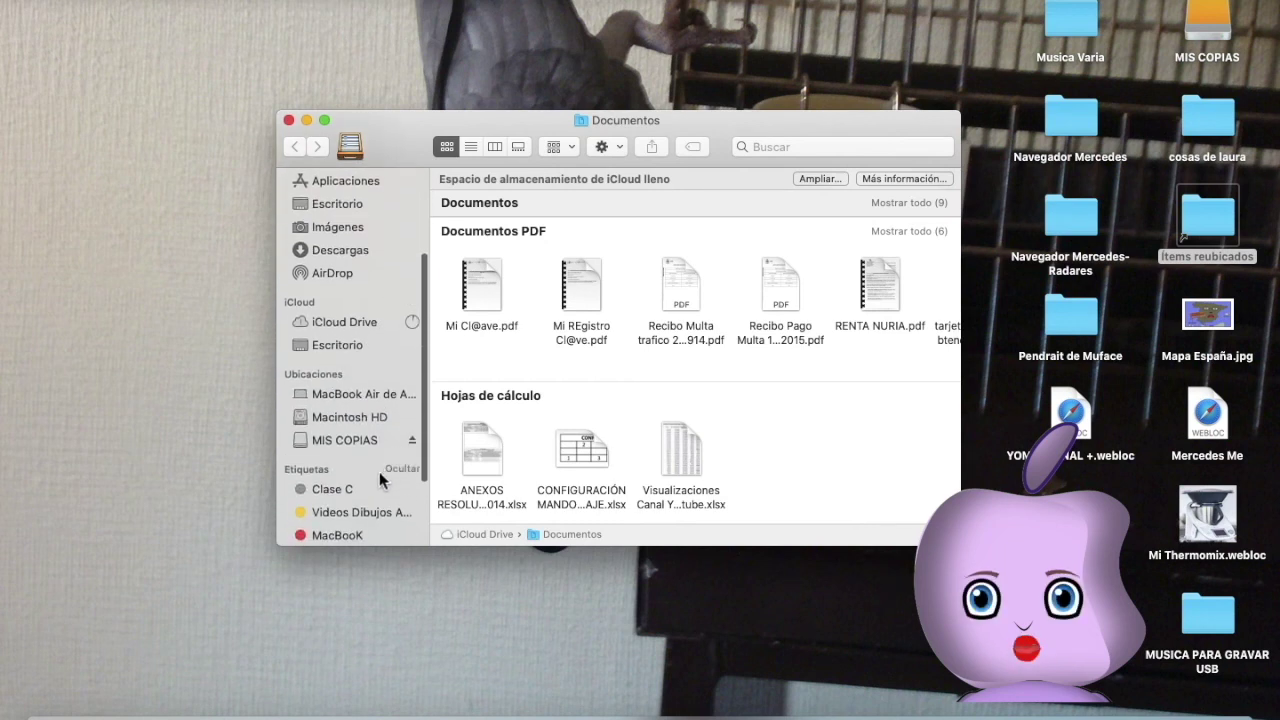
{"action": "scroll", "coordinate": [378, 481], "scroll_direction": "down", "scroll_amount": 3}
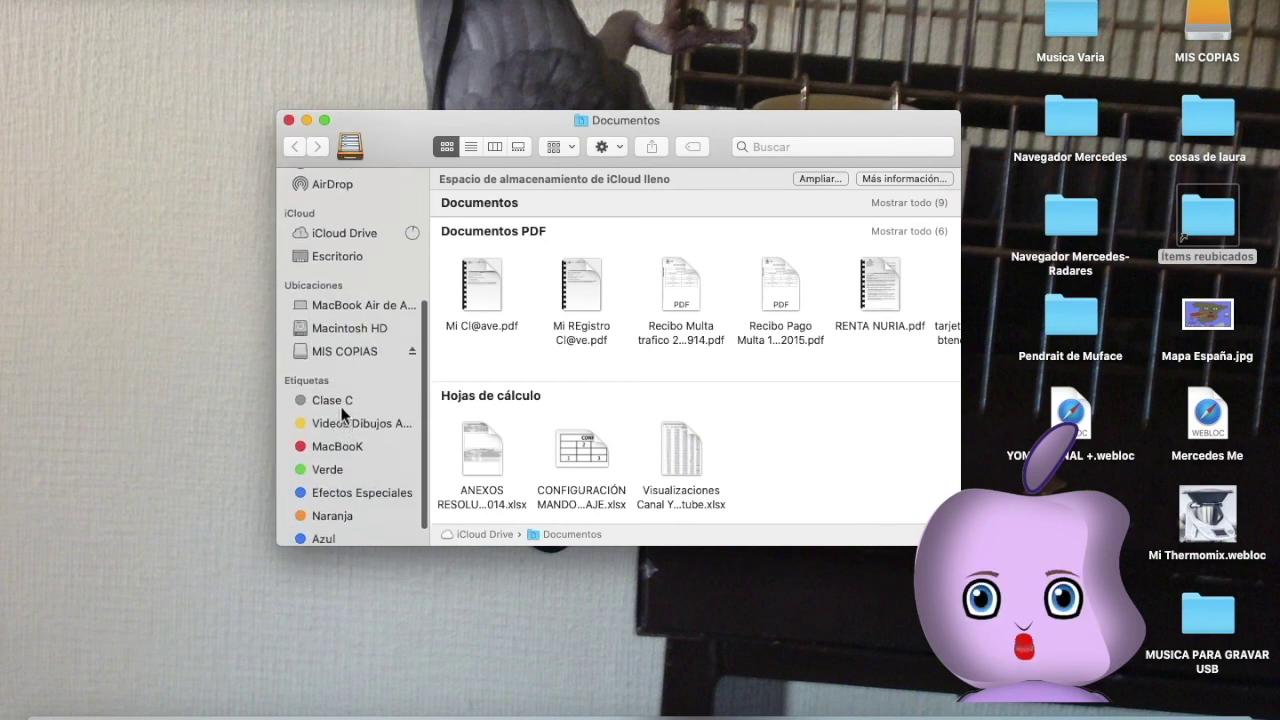
{"action": "left_click", "coordinate": [340, 402]}
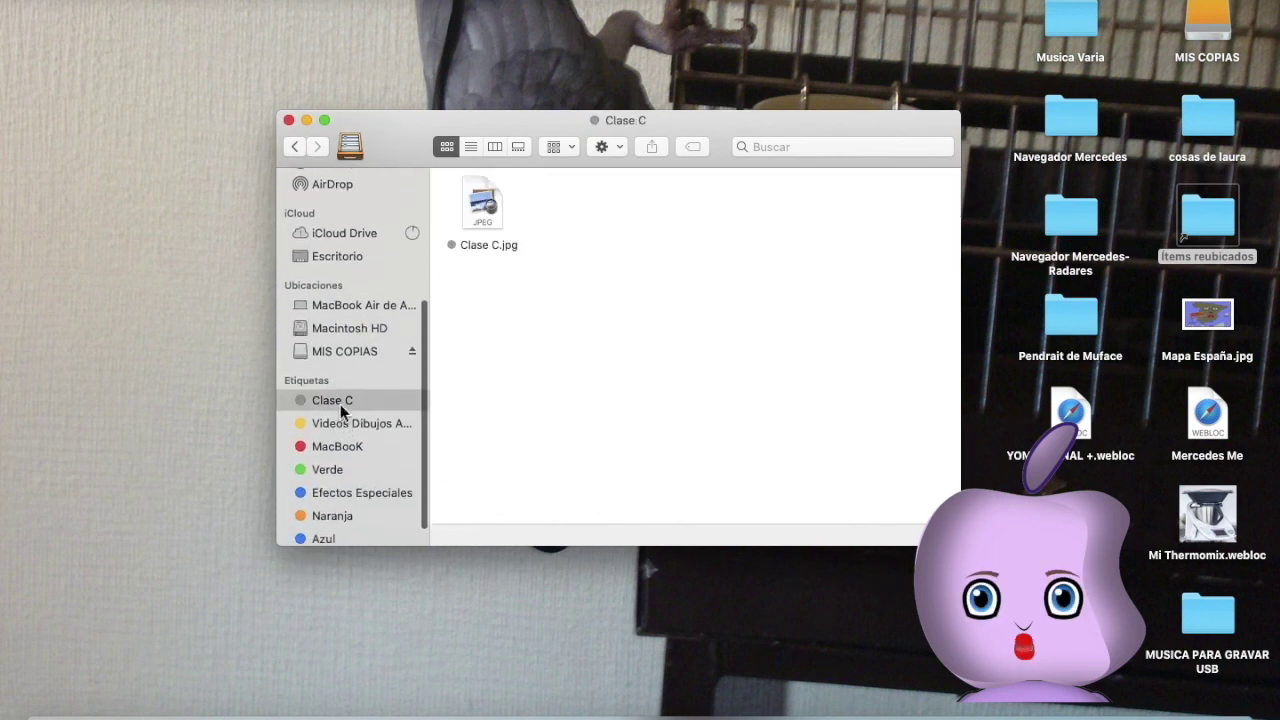
{"action": "double_click", "coordinate": [487, 222]}
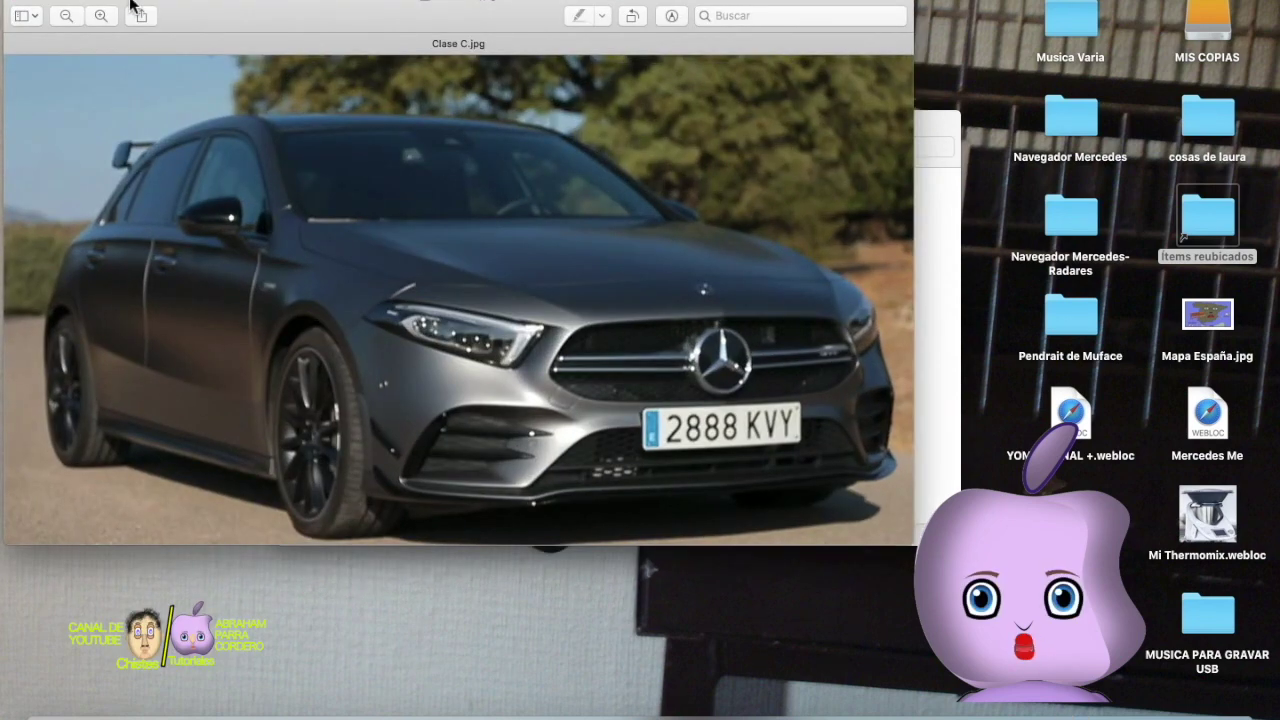
{"action": "left_click", "coordinate": [90, 2]}
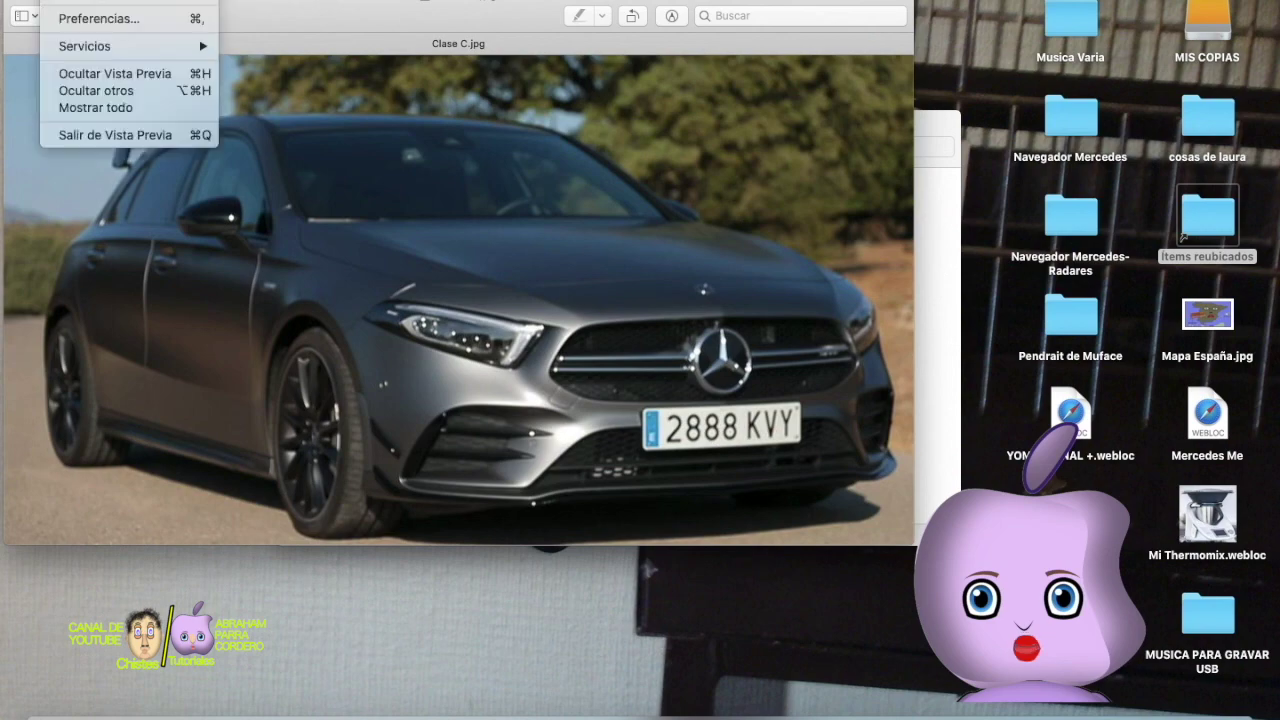
{"action": "left_click", "coordinate": [108, 130]}
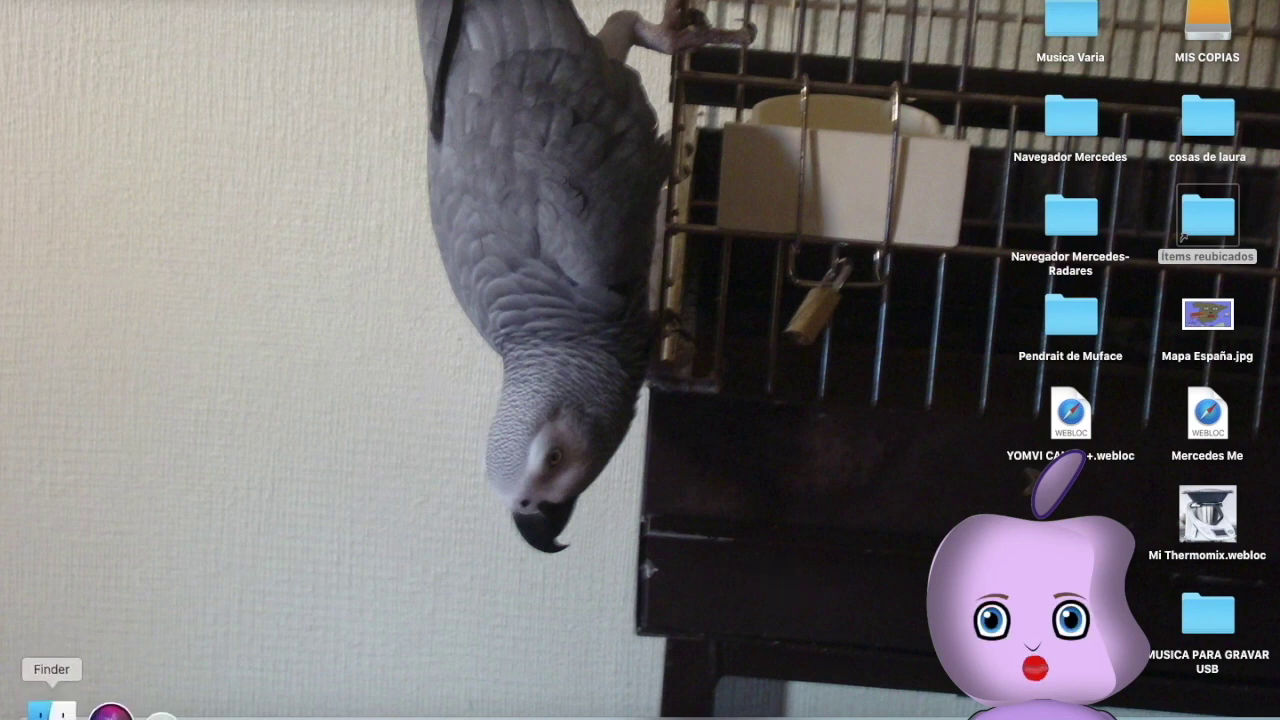
Step: Delete the Clase C tag completely from a new Finder window and confirm the deletion
{"action": "left_click", "coordinate": [50, 712]}
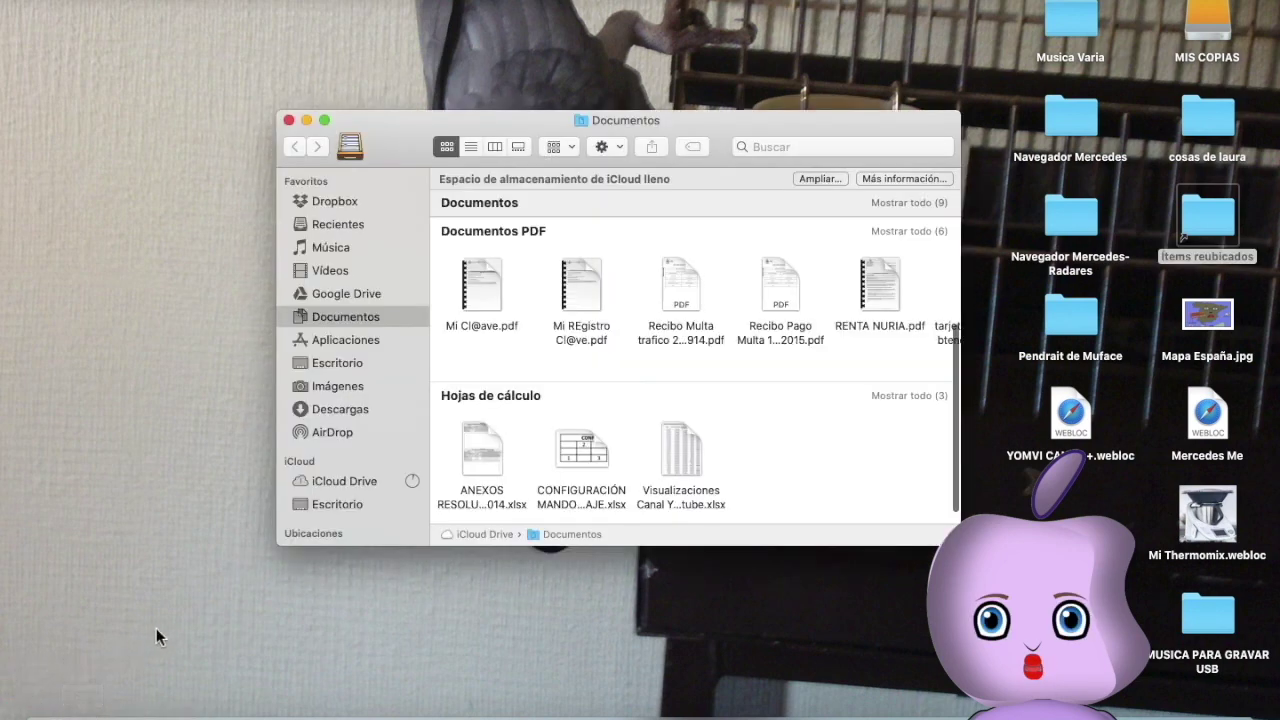
{"action": "scroll", "coordinate": [333, 447], "scroll_direction": "down", "scroll_amount": 5}
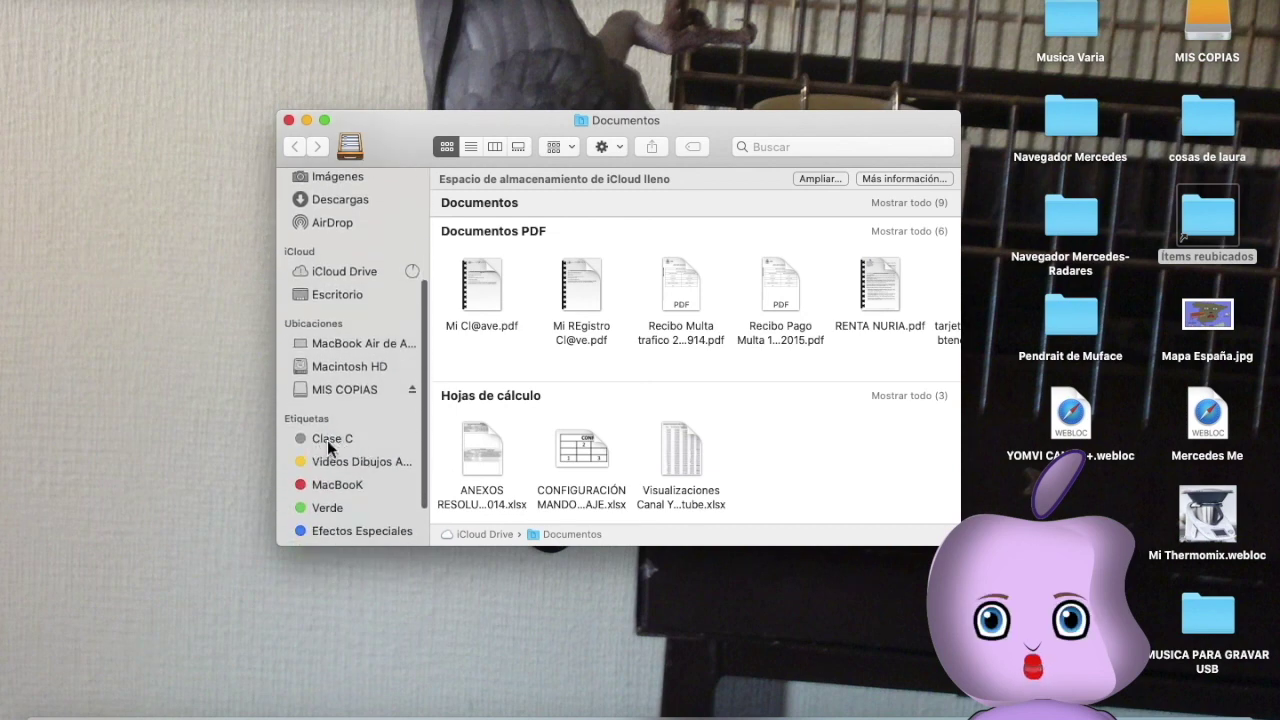
{"action": "left_click", "coordinate": [329, 438]}
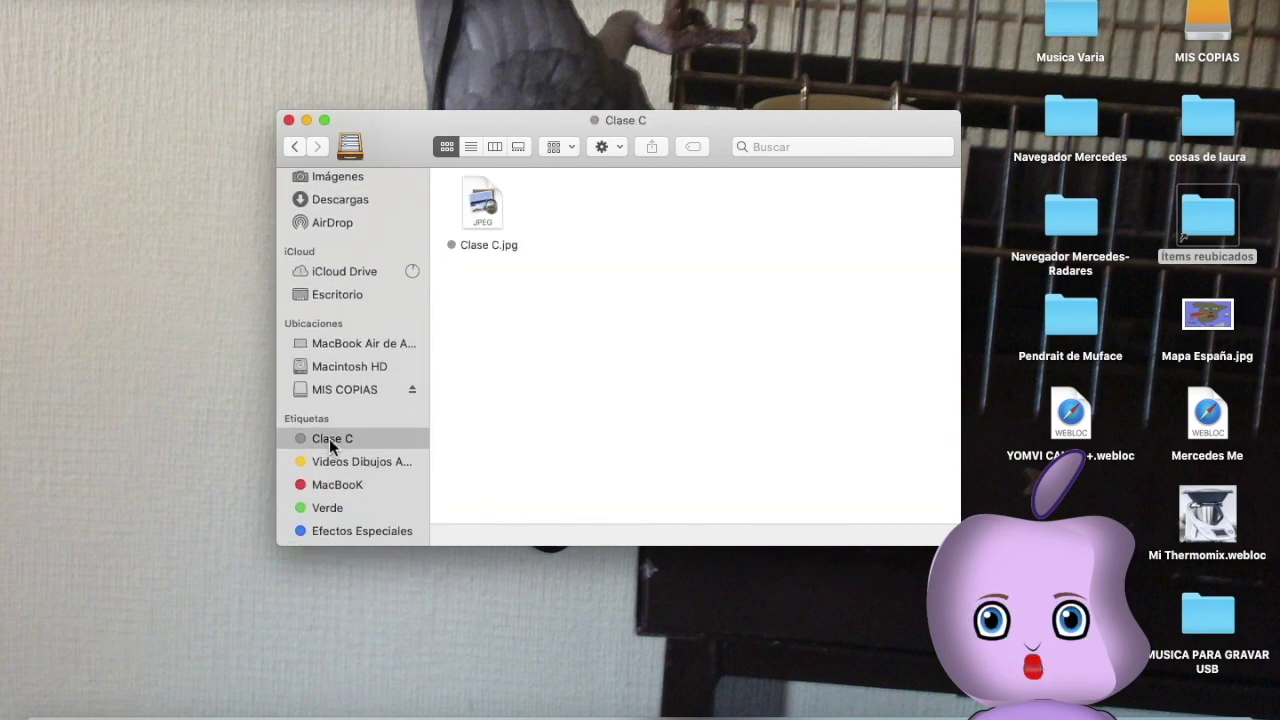
{"action": "right_click", "coordinate": [329, 438]}
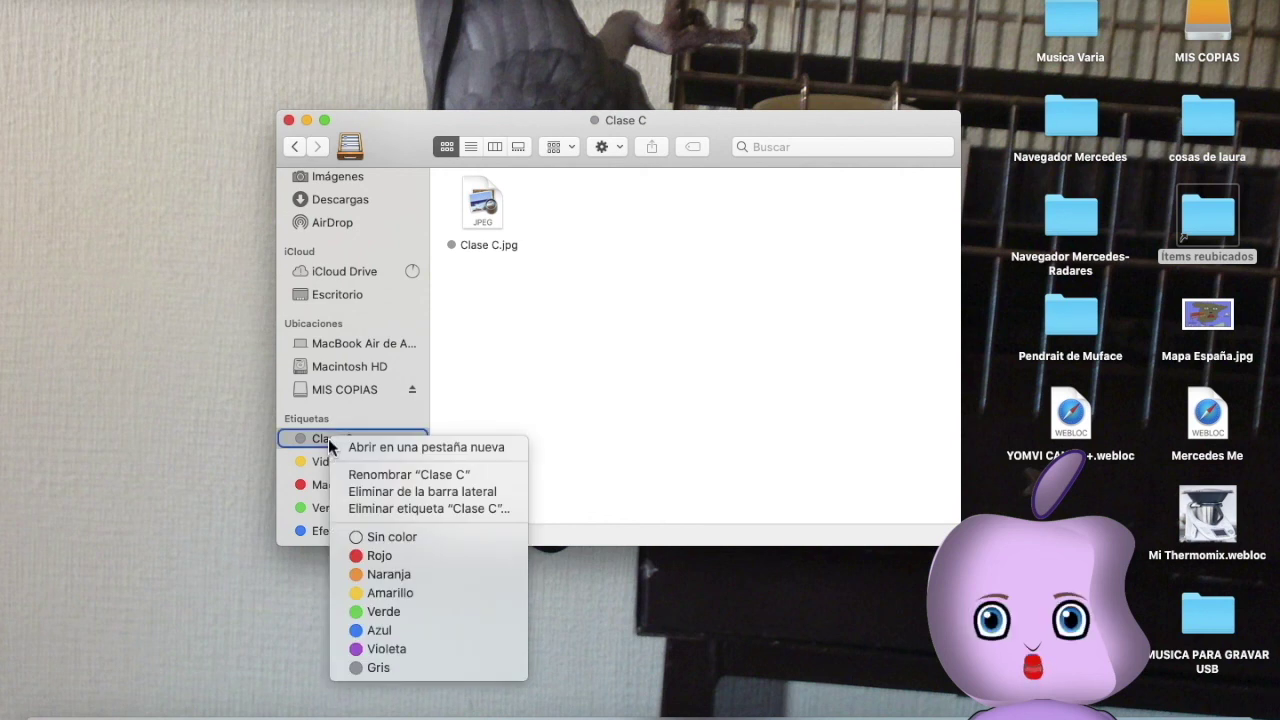
{"action": "left_click", "coordinate": [406, 509]}
{"action": "left_click", "coordinate": [754, 256]}
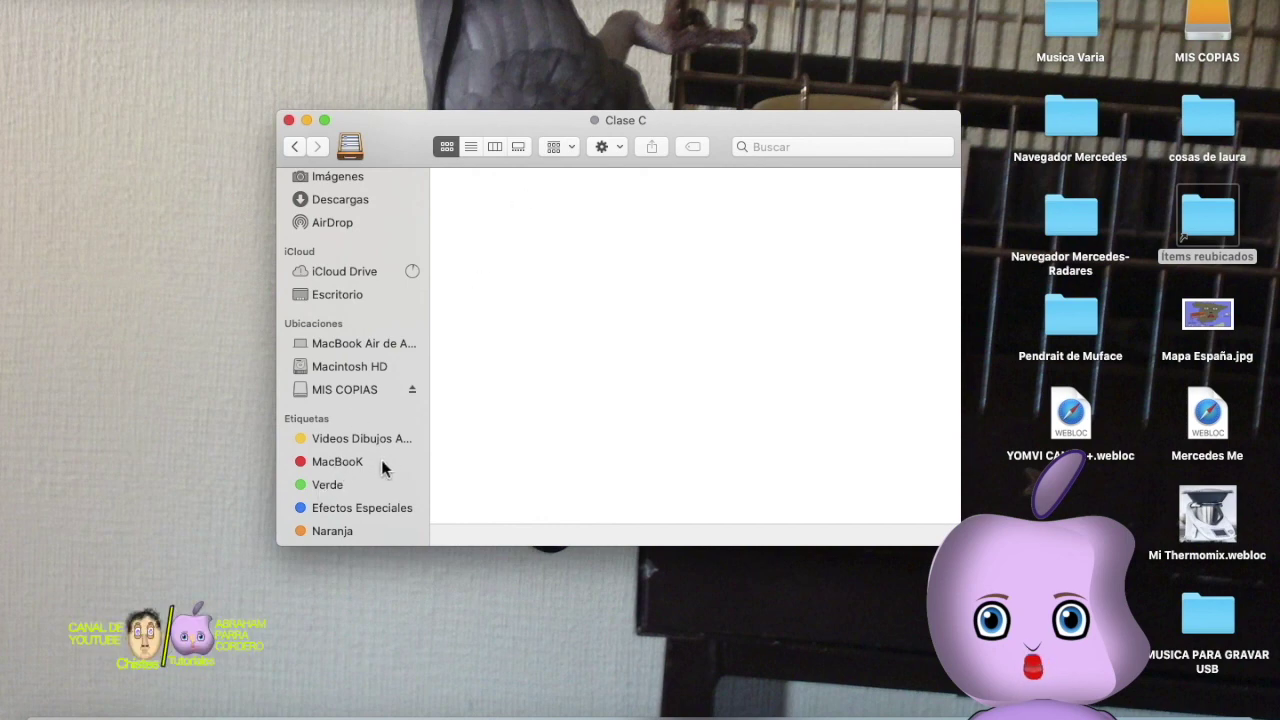
Step: Add a new tag with its default name to the tag list in the Finder preferences
{"action": "scroll", "coordinate": [379, 452], "scroll_direction": "down", "scroll_amount": 3}
{"action": "scroll", "coordinate": [370, 420], "scroll_direction": "up", "scroll_amount": 5}
{"action": "scroll", "coordinate": [370, 420], "scroll_direction": "down", "scroll_amount": 5}
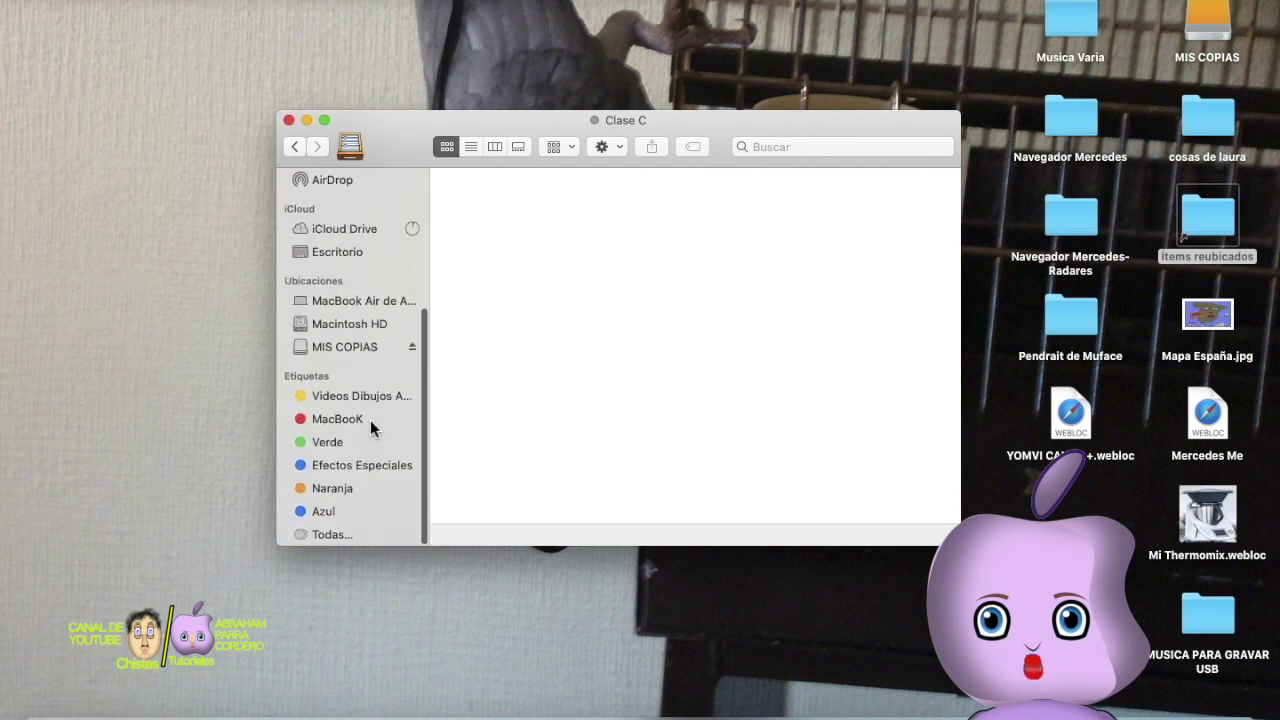
{"action": "mouse_move", "coordinate": [401, 380]}
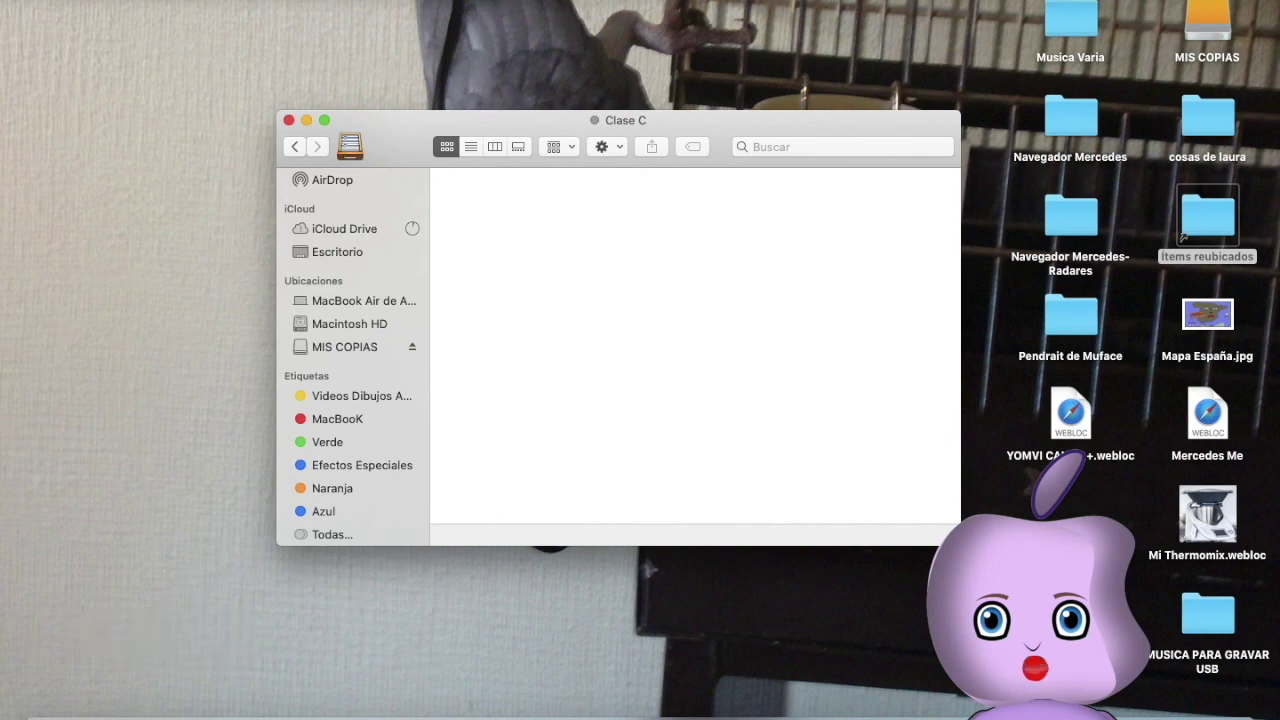
{"action": "left_click", "coordinate": [66, 1]}
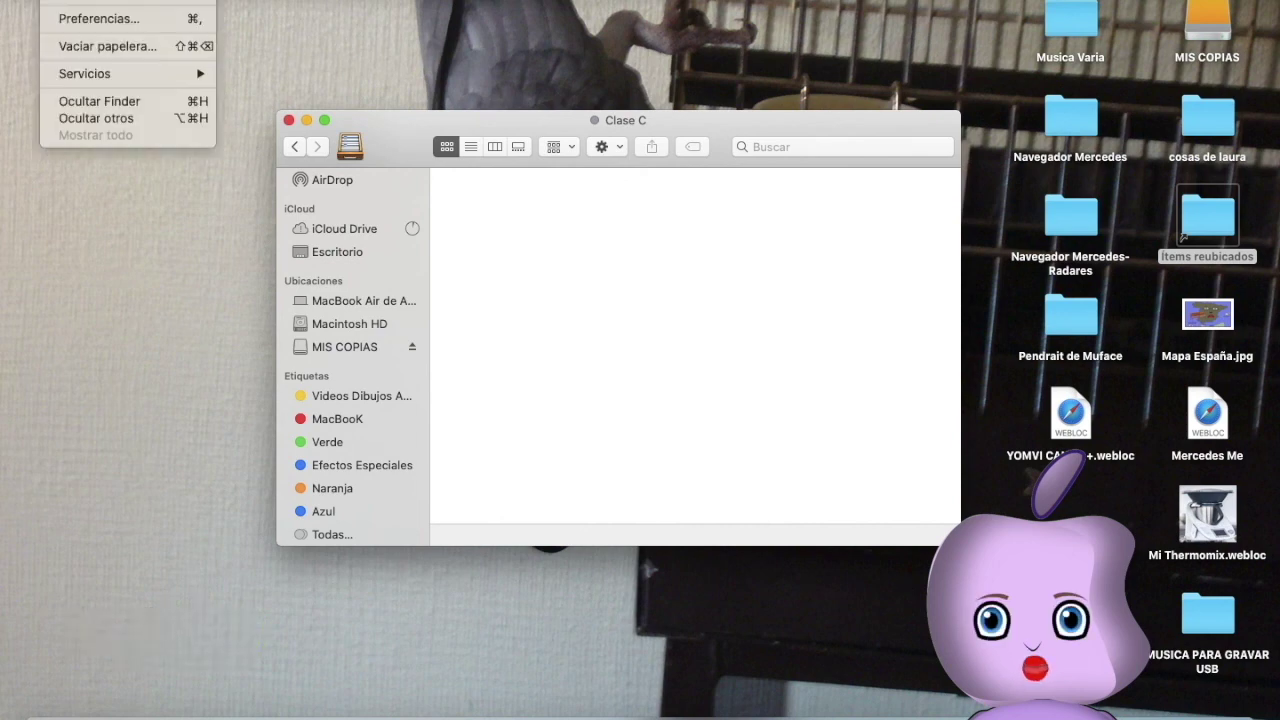
{"action": "left_click", "coordinate": [86, 21]}
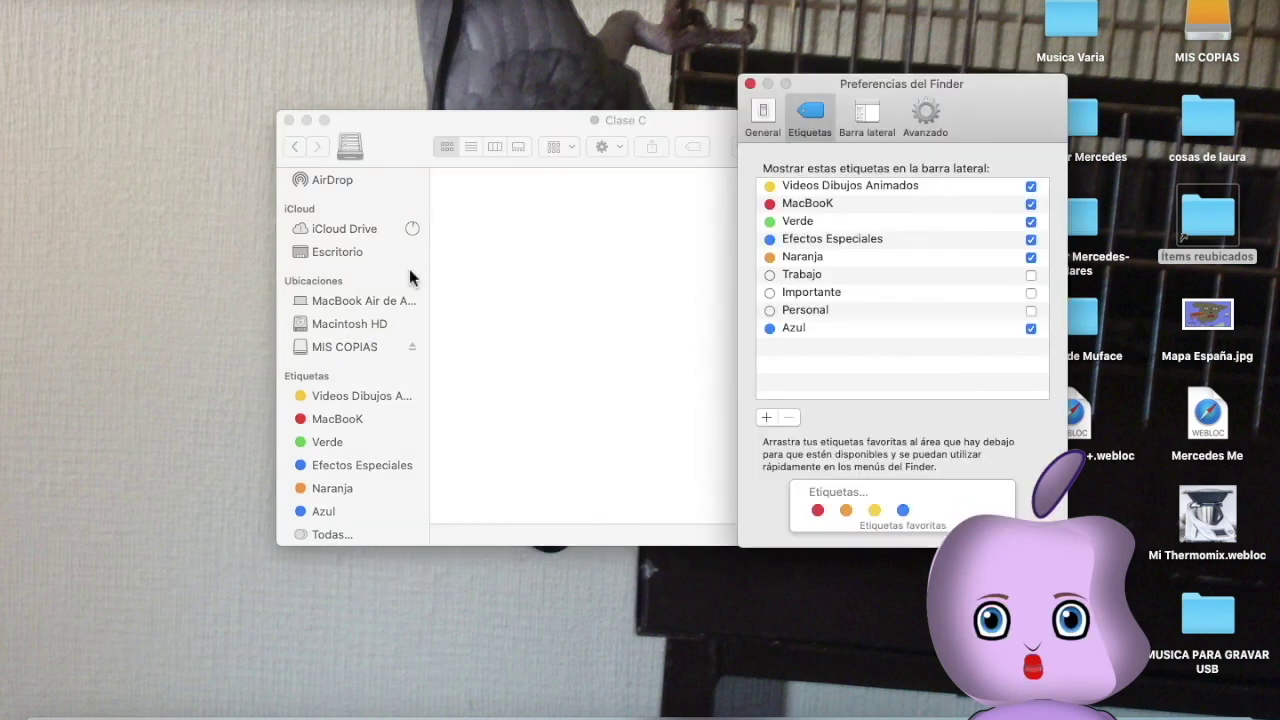
{"action": "left_click", "coordinate": [766, 418]}
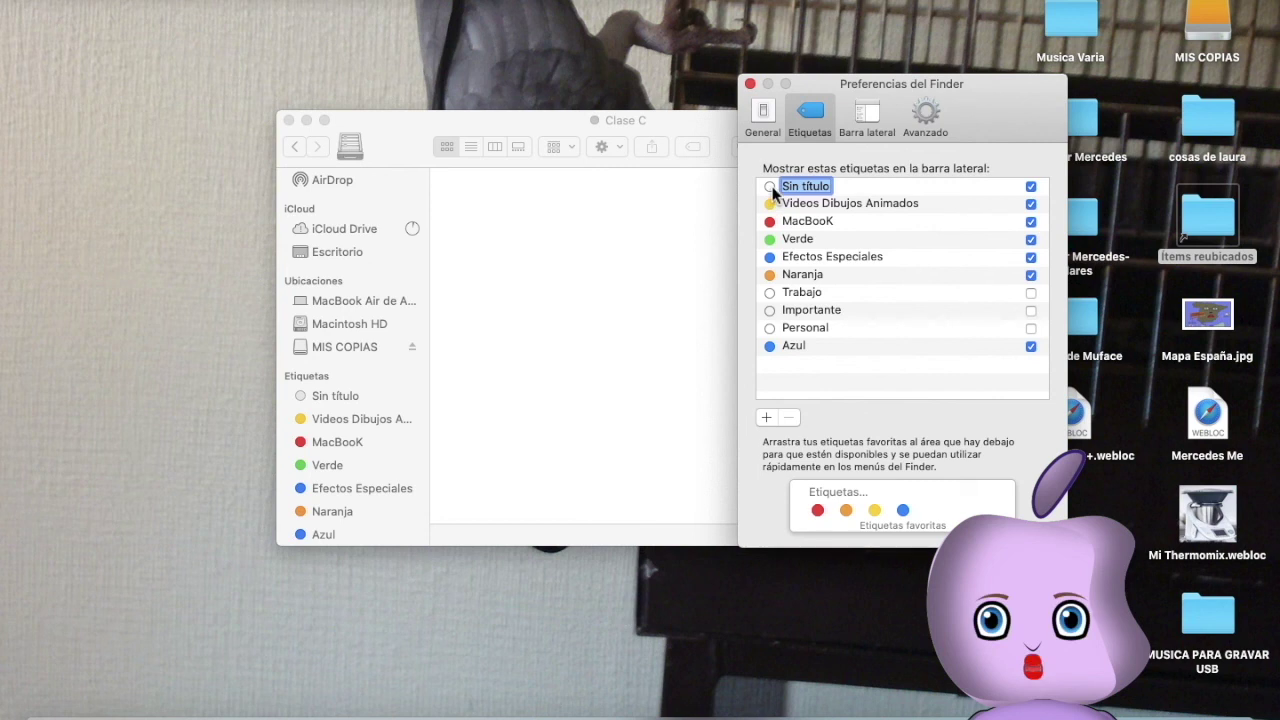
{"action": "key", "text": "Return"}
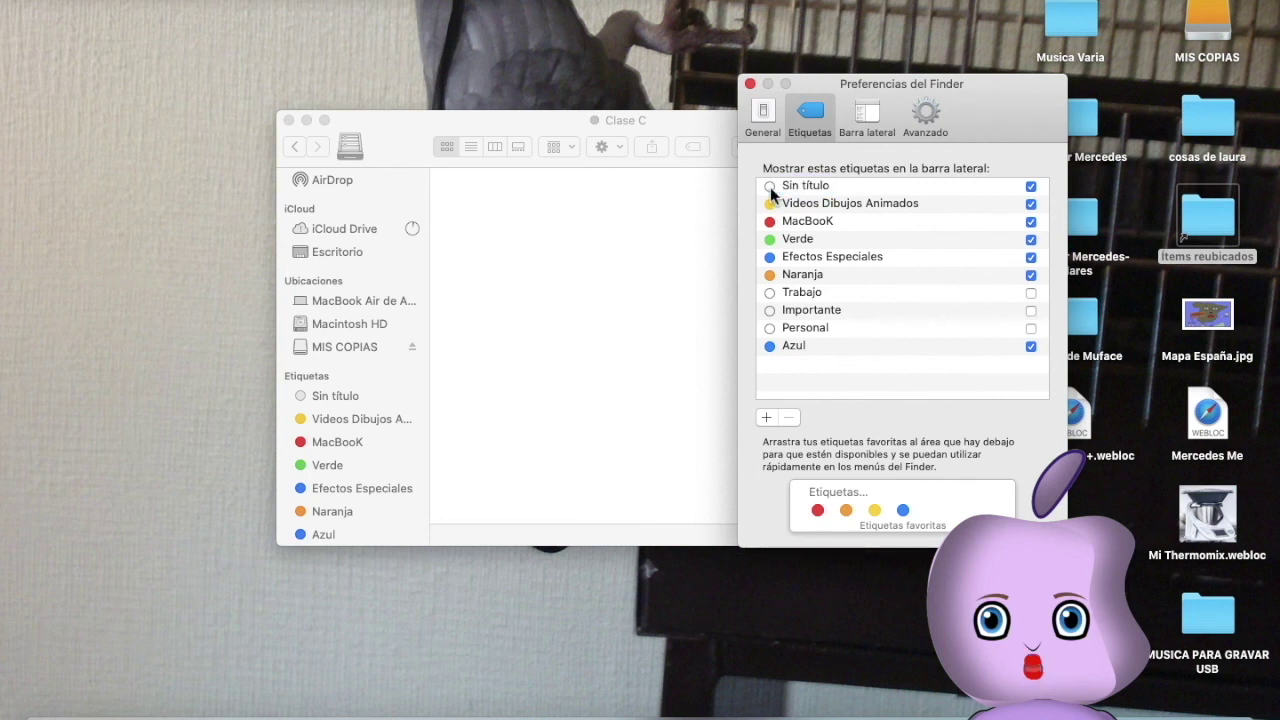
Step: Give the untitled new tag the colour Gris, rename it Gris and close the Finder preferences
{"action": "left_click", "coordinate": [769, 187]}
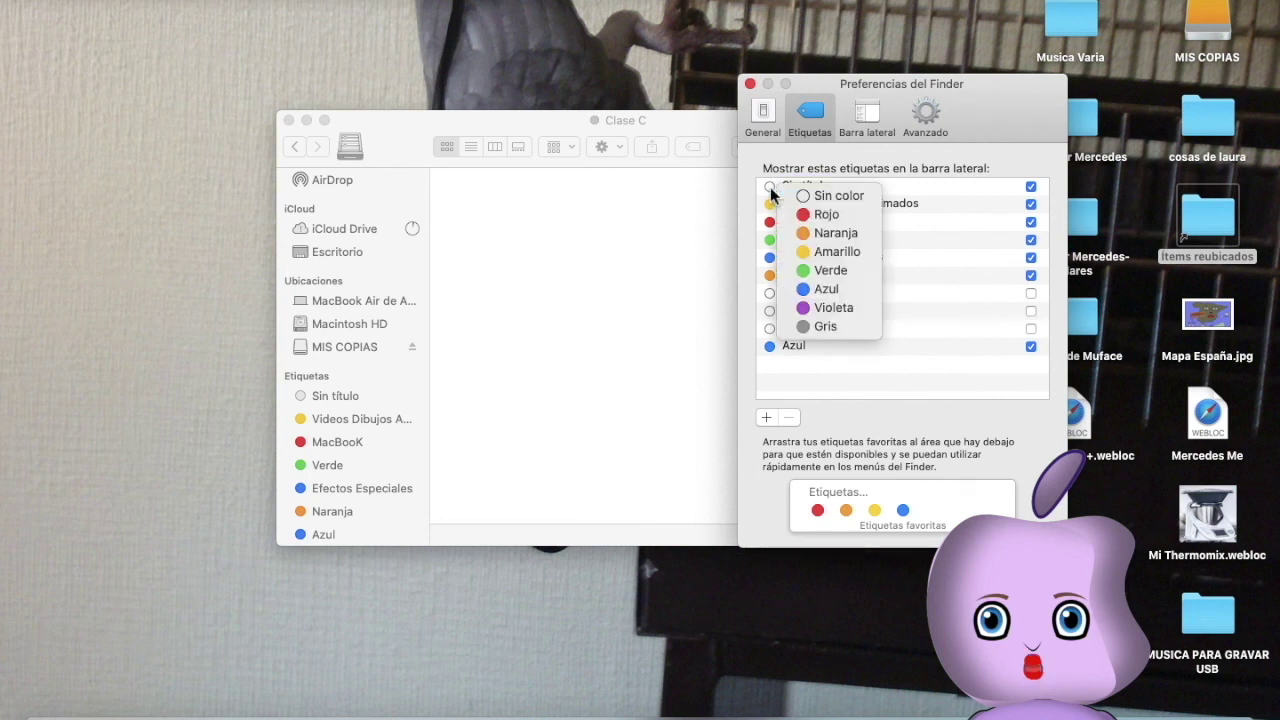
{"action": "left_click", "coordinate": [816, 327]}
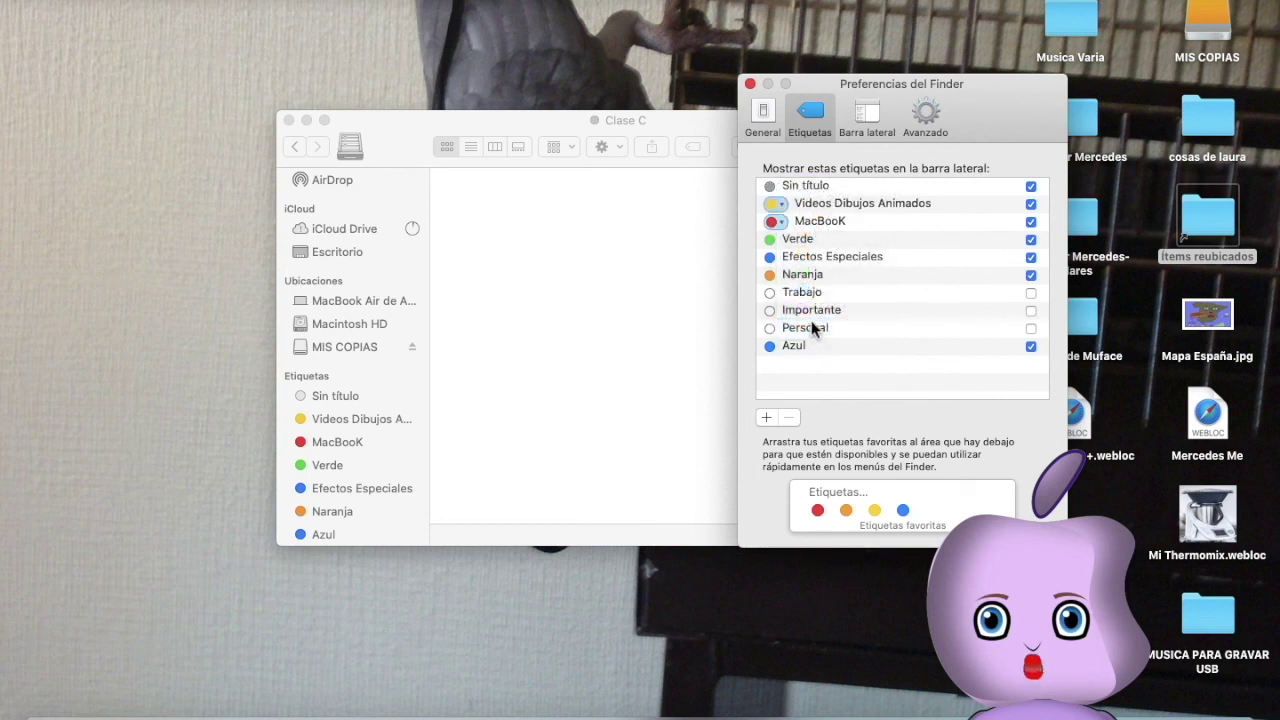
{"action": "left_click", "coordinate": [816, 187]}
{"action": "left_click", "coordinate": [819, 186]}
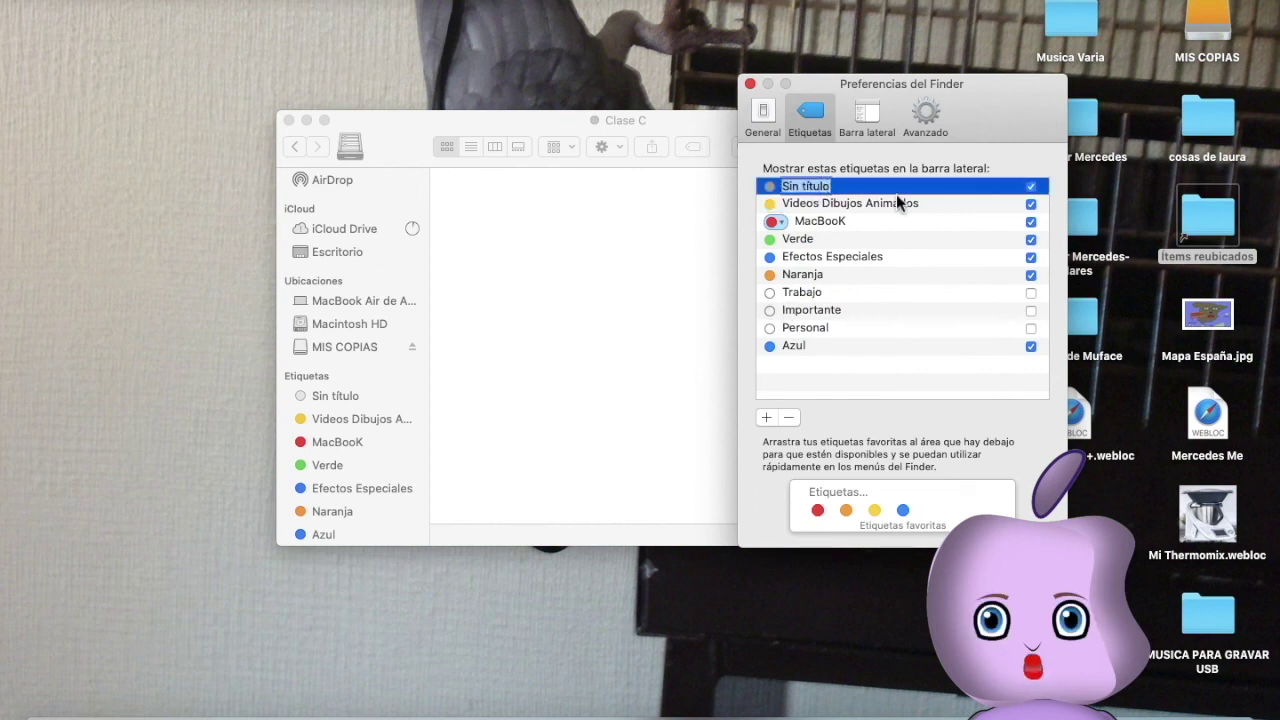
{"action": "type", "text": "Gris"}
{"action": "key", "text": "Return"}
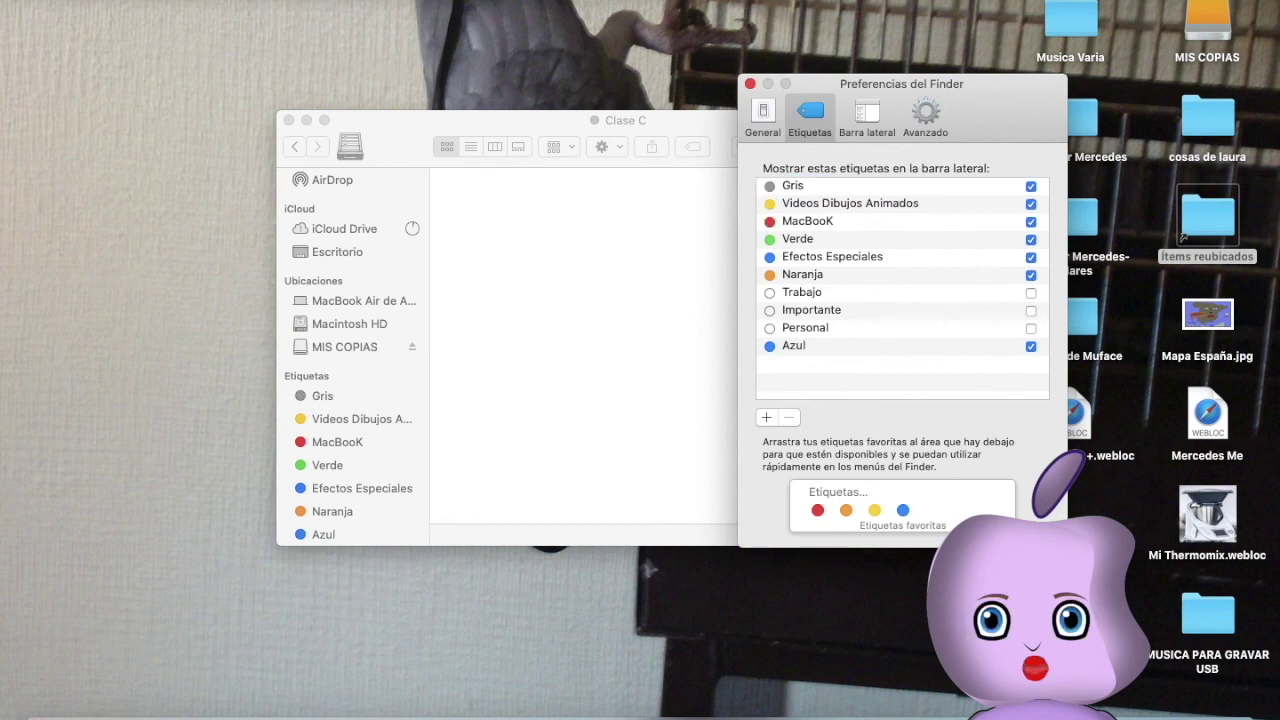
{"action": "left_click", "coordinate": [751, 83]}
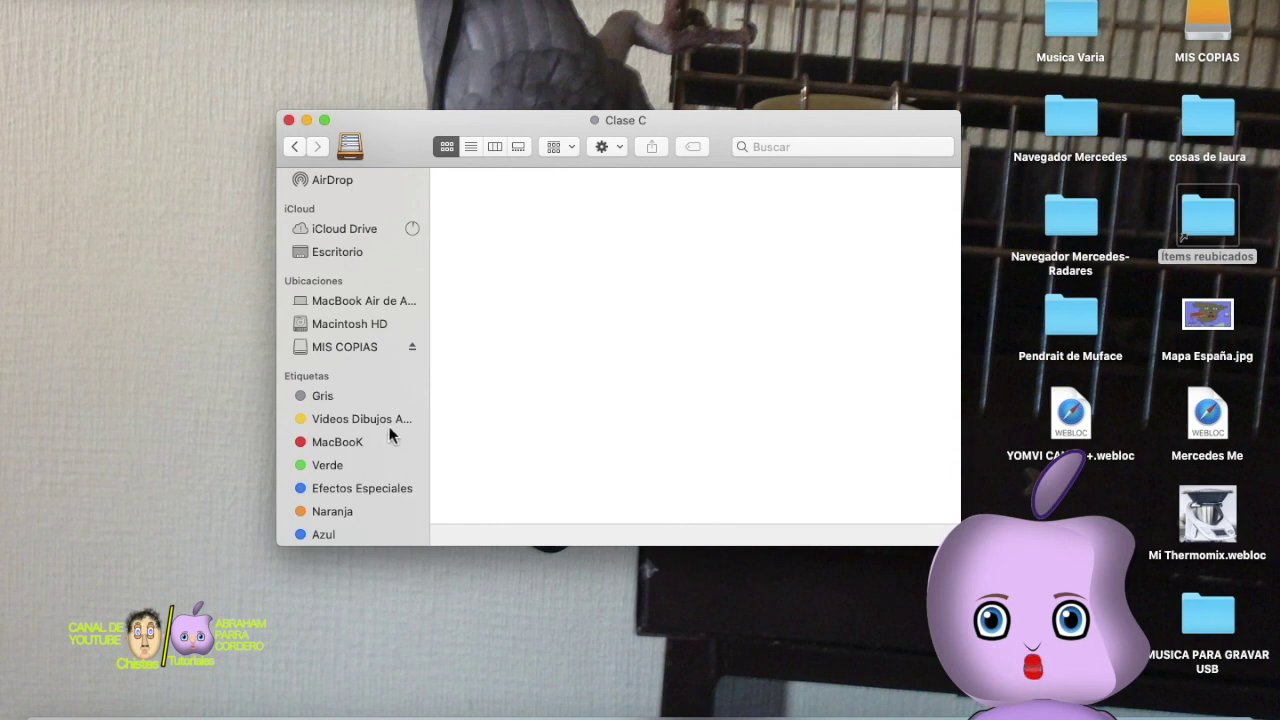
Step: Open the COCHES folder inside CURSO DE ETIQUETAS on the MIS COPIAS drive
{"action": "left_click", "coordinate": [359, 350]}
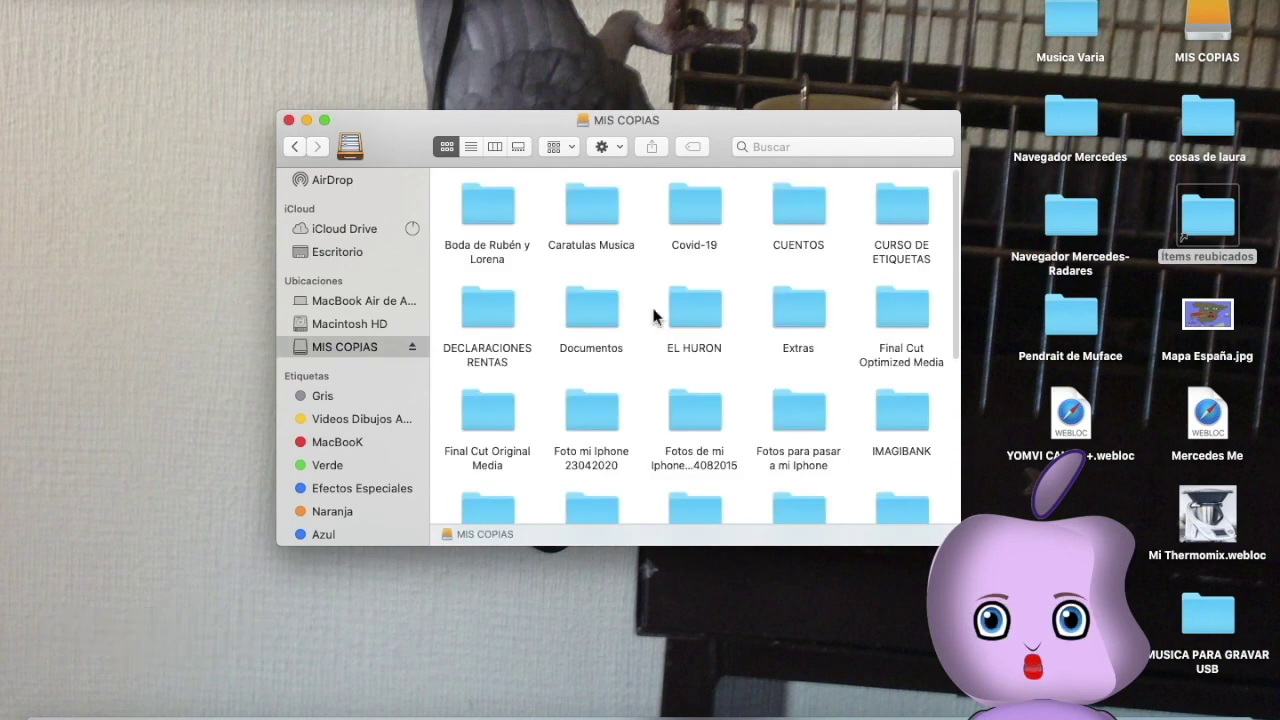
{"action": "left_click", "coordinate": [912, 207]}
{"action": "double_click", "coordinate": [912, 207]}
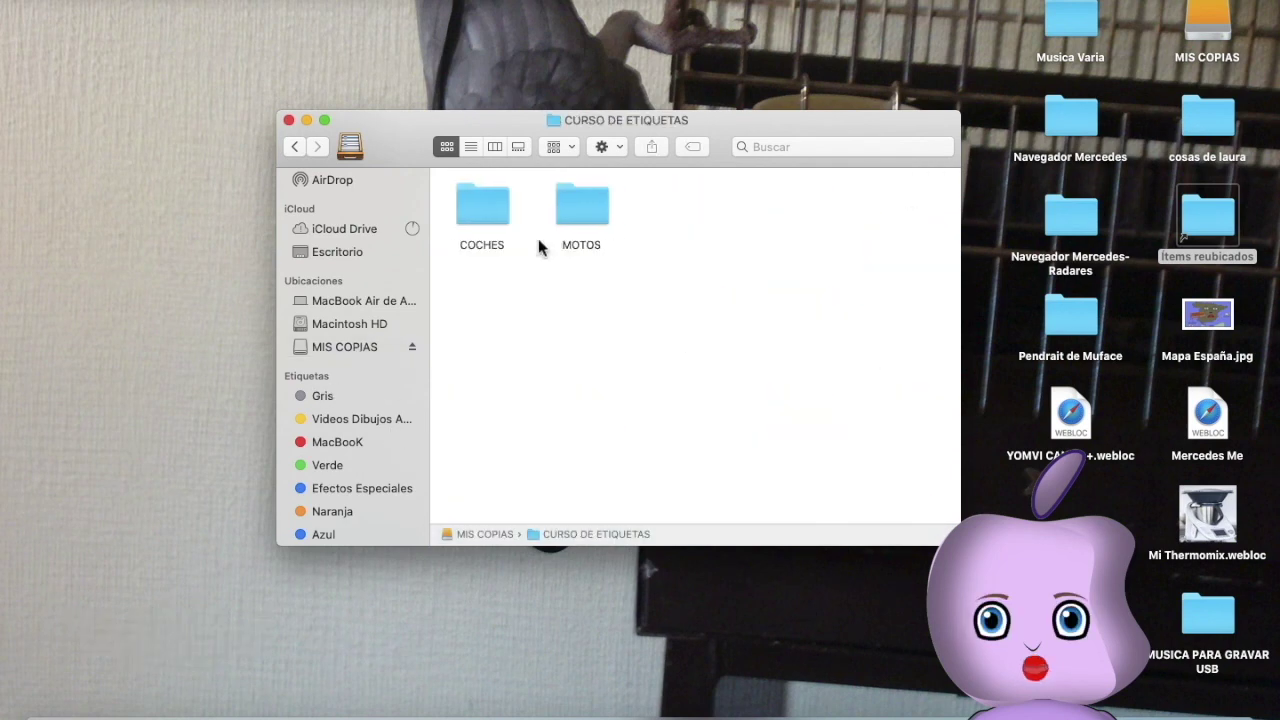
{"action": "double_click", "coordinate": [484, 210]}
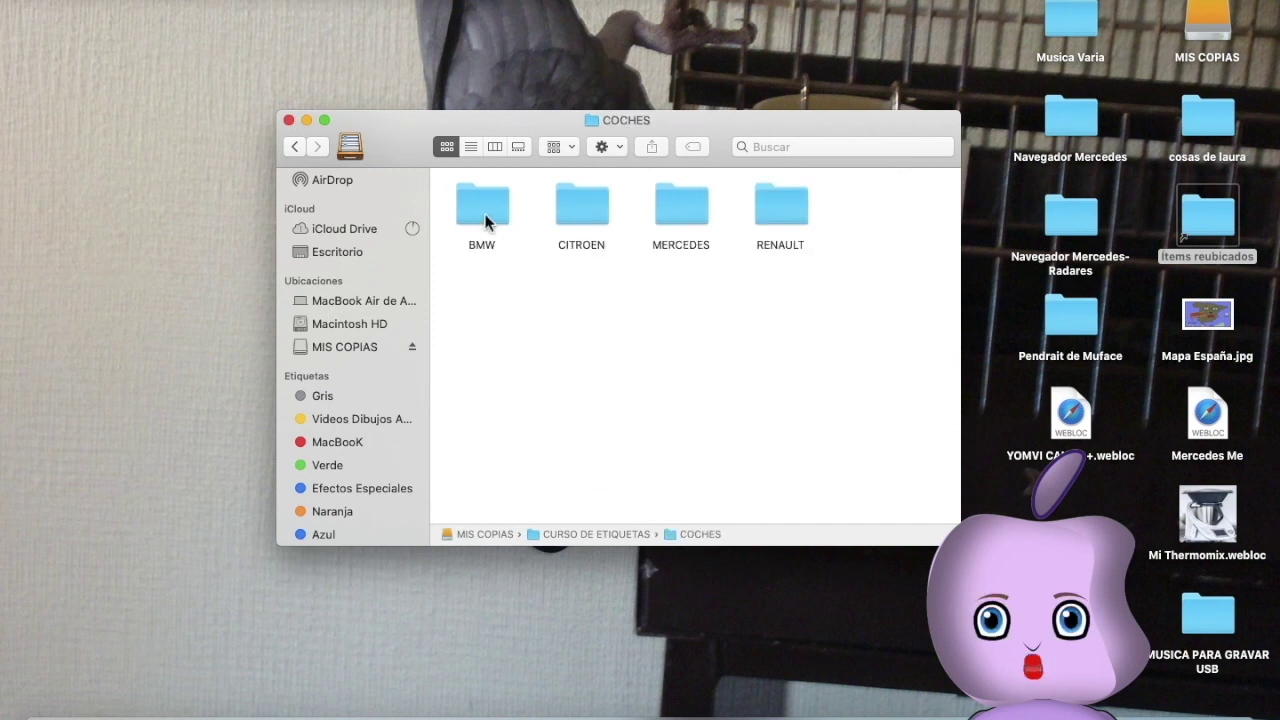
Step: Assign the Gris tag to the MERCEDES folder
{"action": "left_click", "coordinate": [688, 214]}
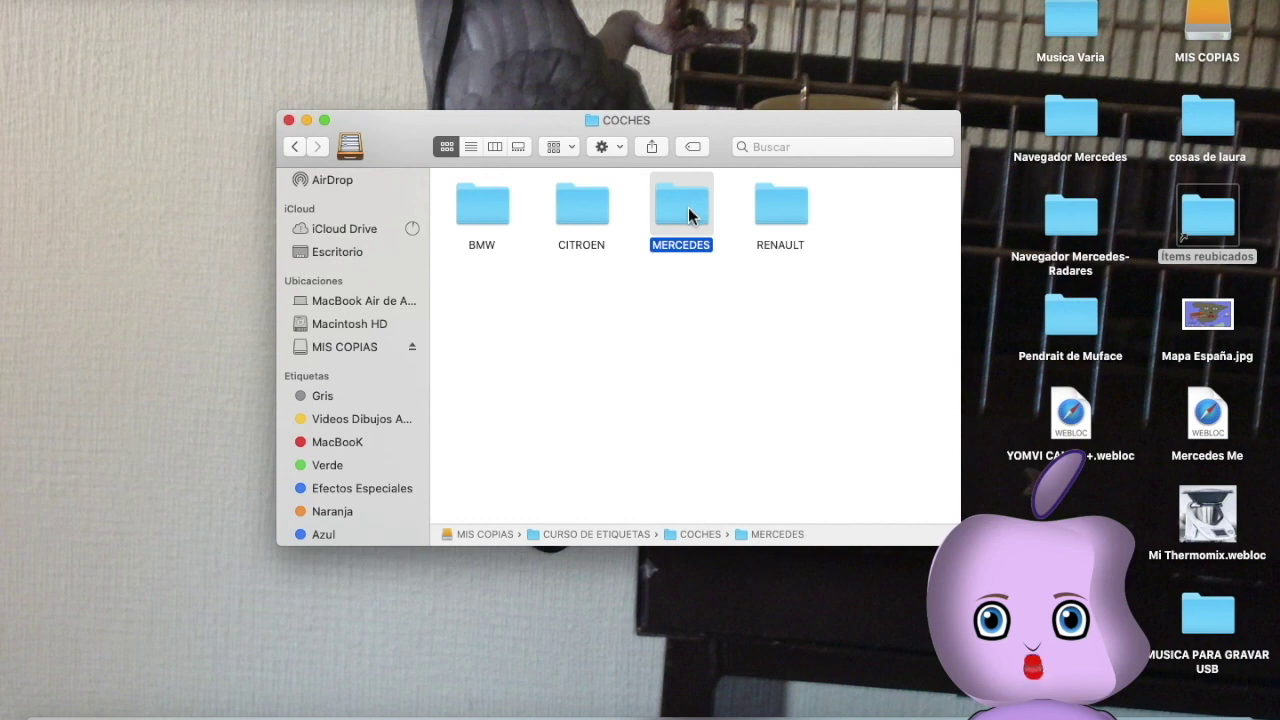
{"action": "right_click", "coordinate": [688, 214]}
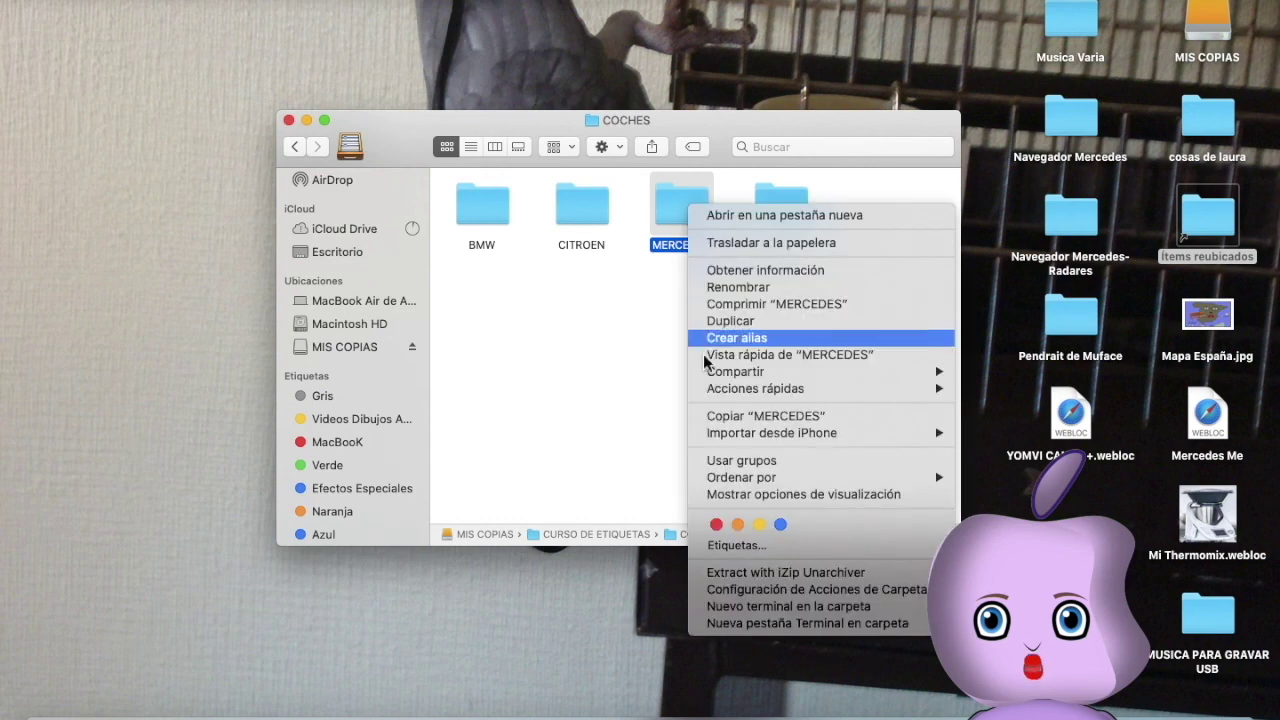
{"action": "left_click", "coordinate": [746, 549]}
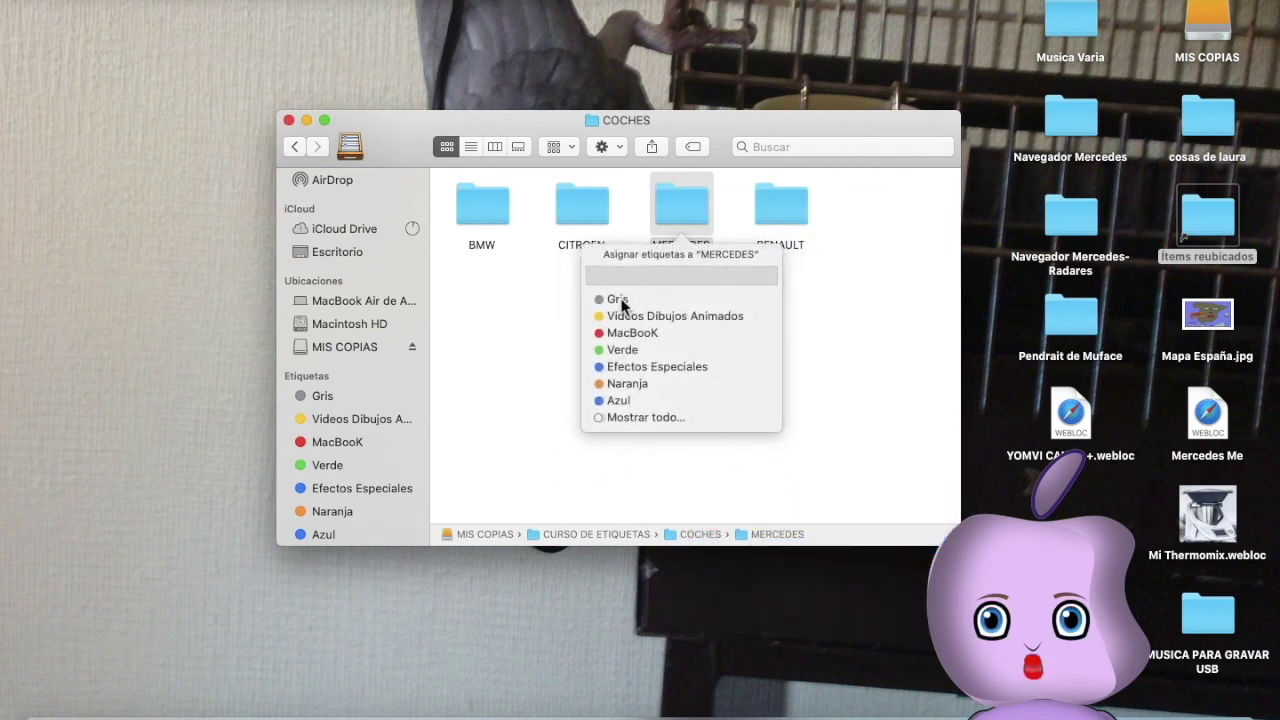
{"action": "left_click", "coordinate": [618, 300]}
{"action": "key", "text": "Return"}
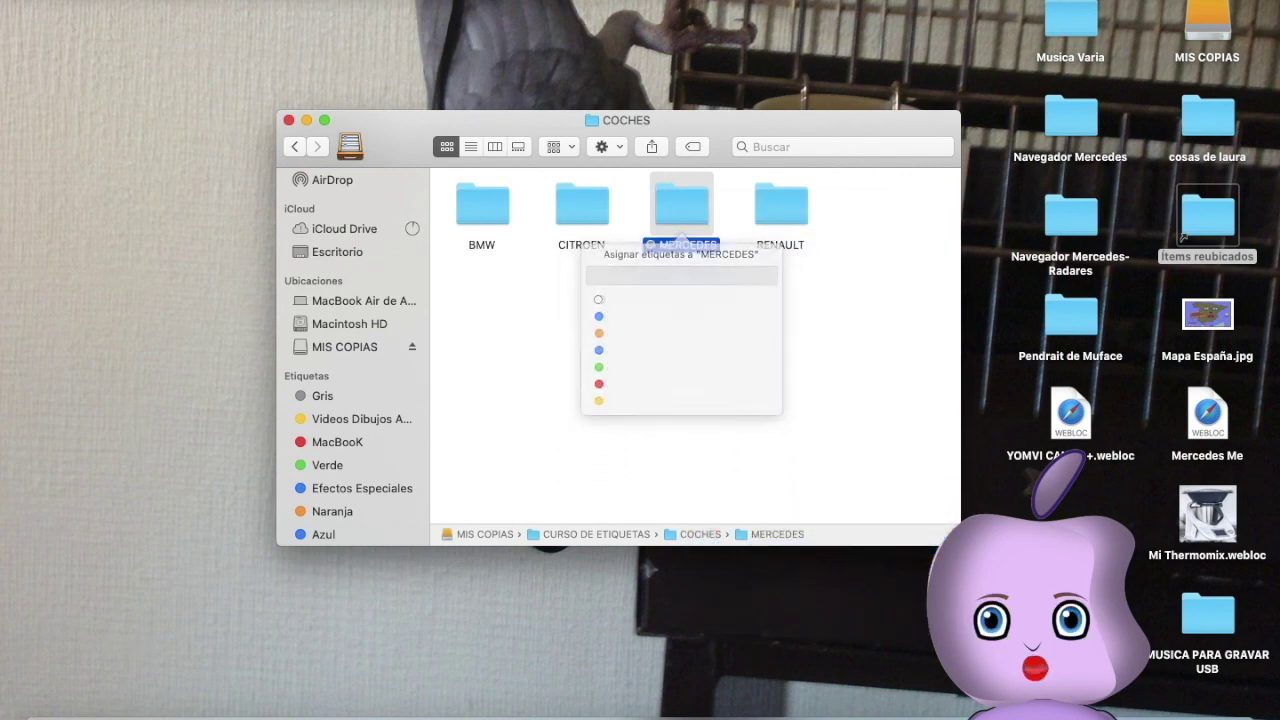
Step: Show the items tagged Gris, rename that sidebar tag Mercedes and close the Finder window
{"action": "left_click", "coordinate": [323, 396]}
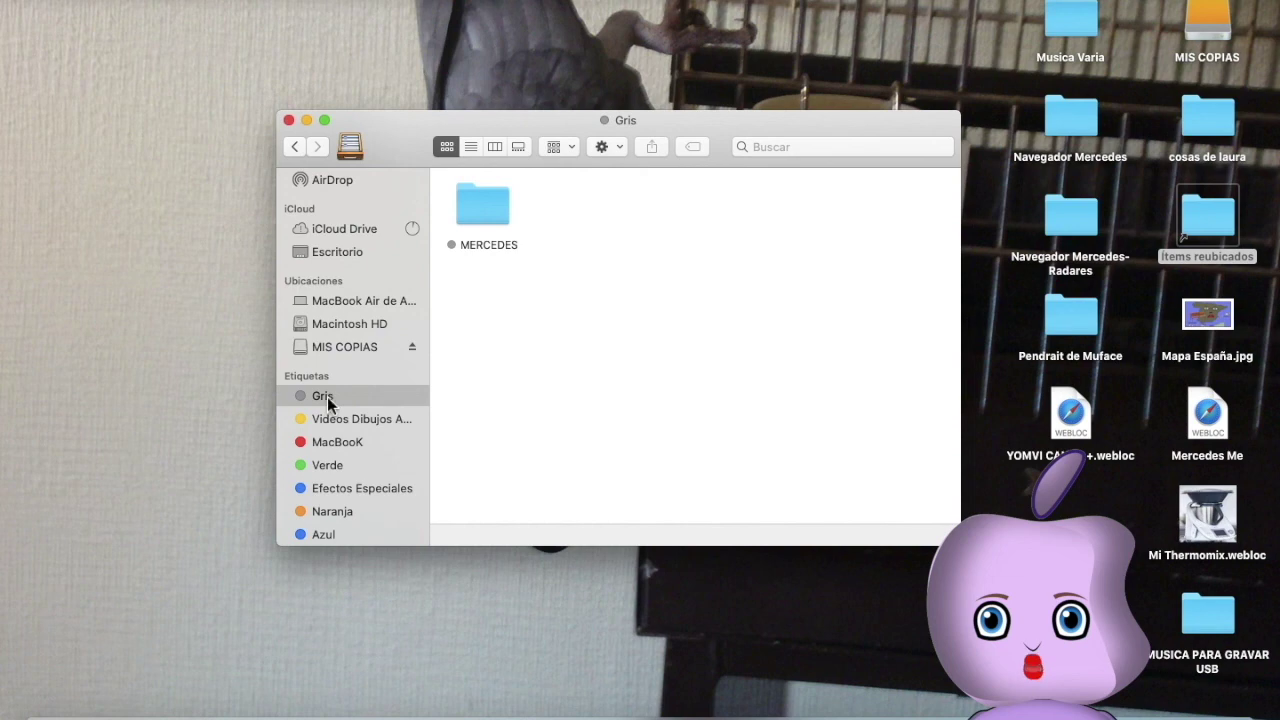
{"action": "right_click", "coordinate": [327, 396]}
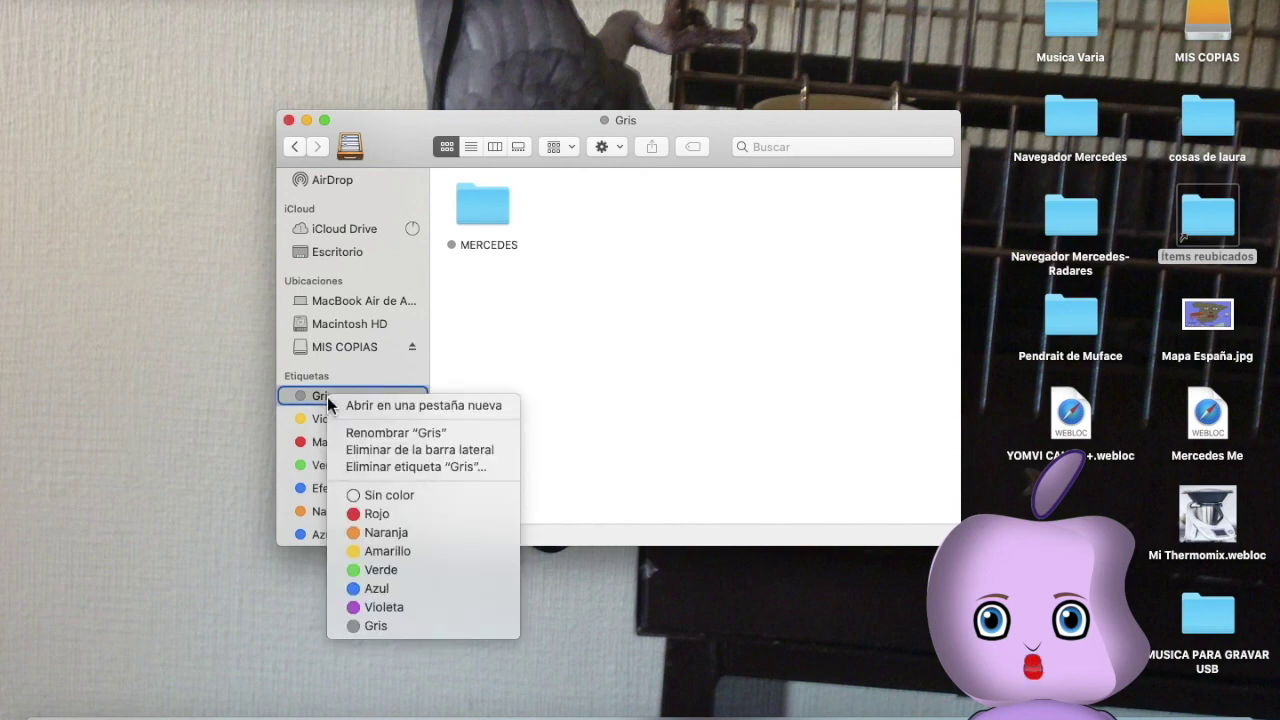
{"action": "left_click", "coordinate": [381, 438]}
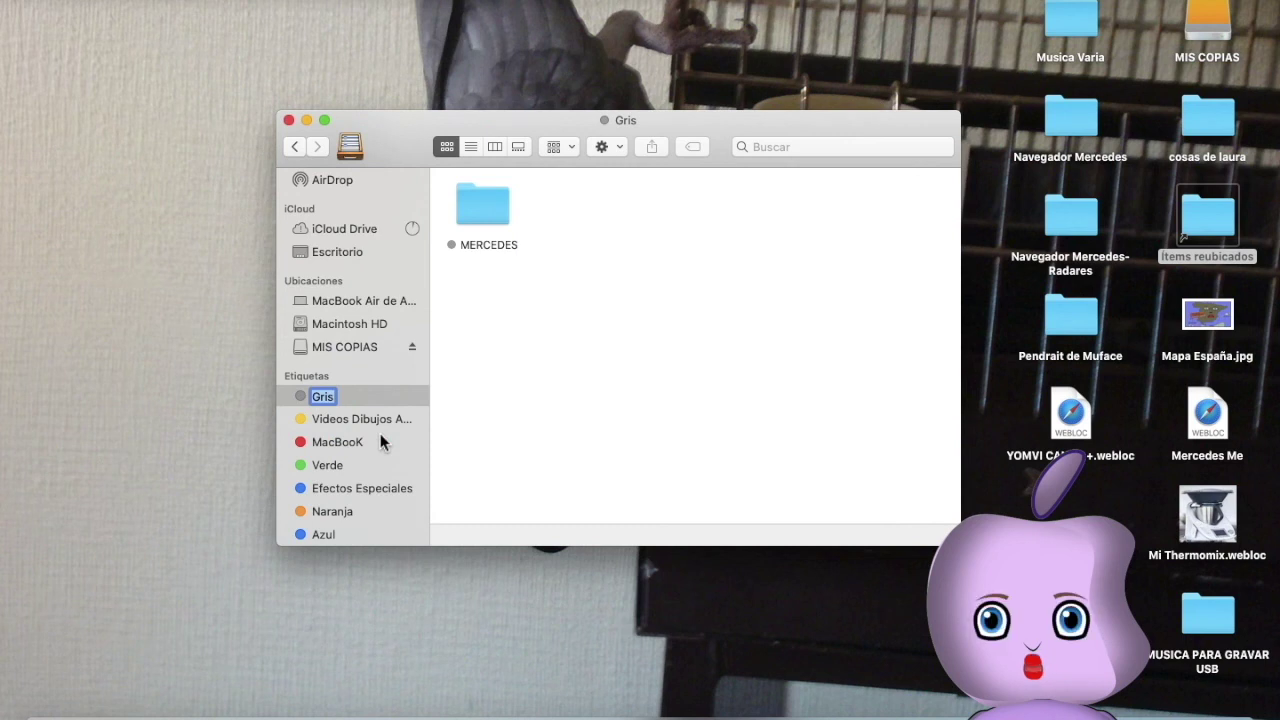
{"action": "type", "text": "Mercede"}
{"action": "key", "text": "Return"}
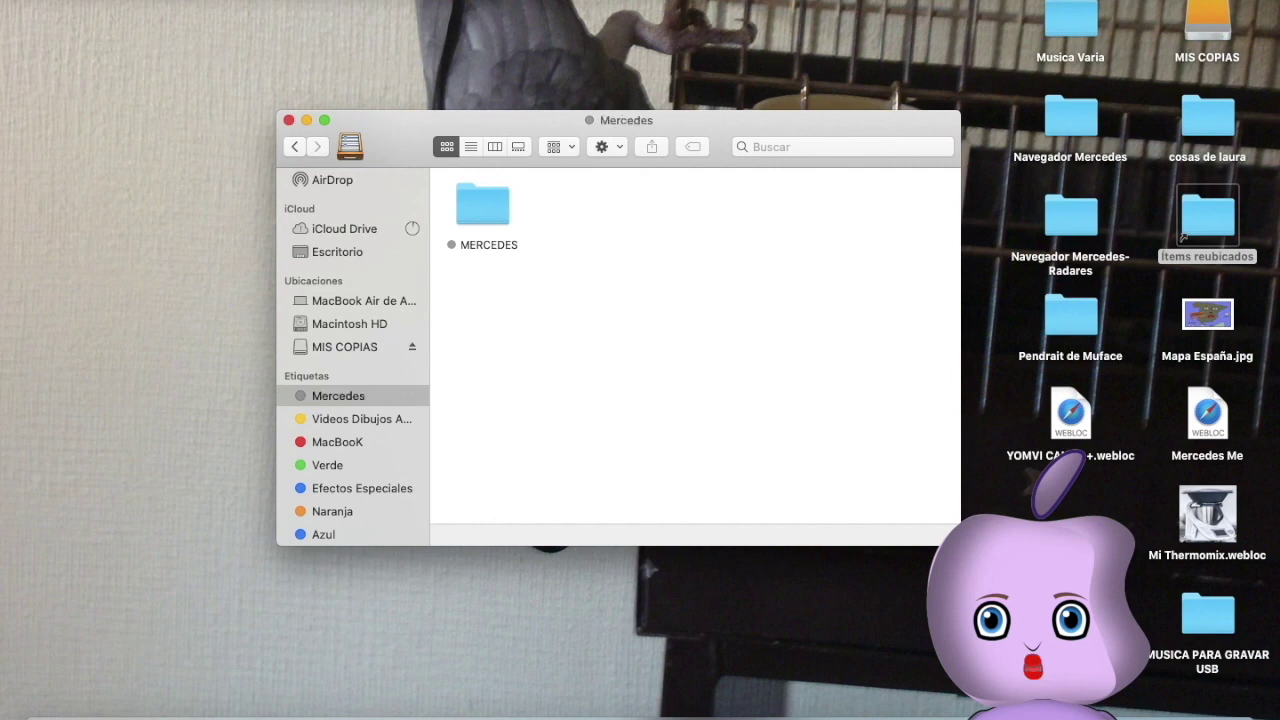
{"action": "left_click", "coordinate": [289, 120]}
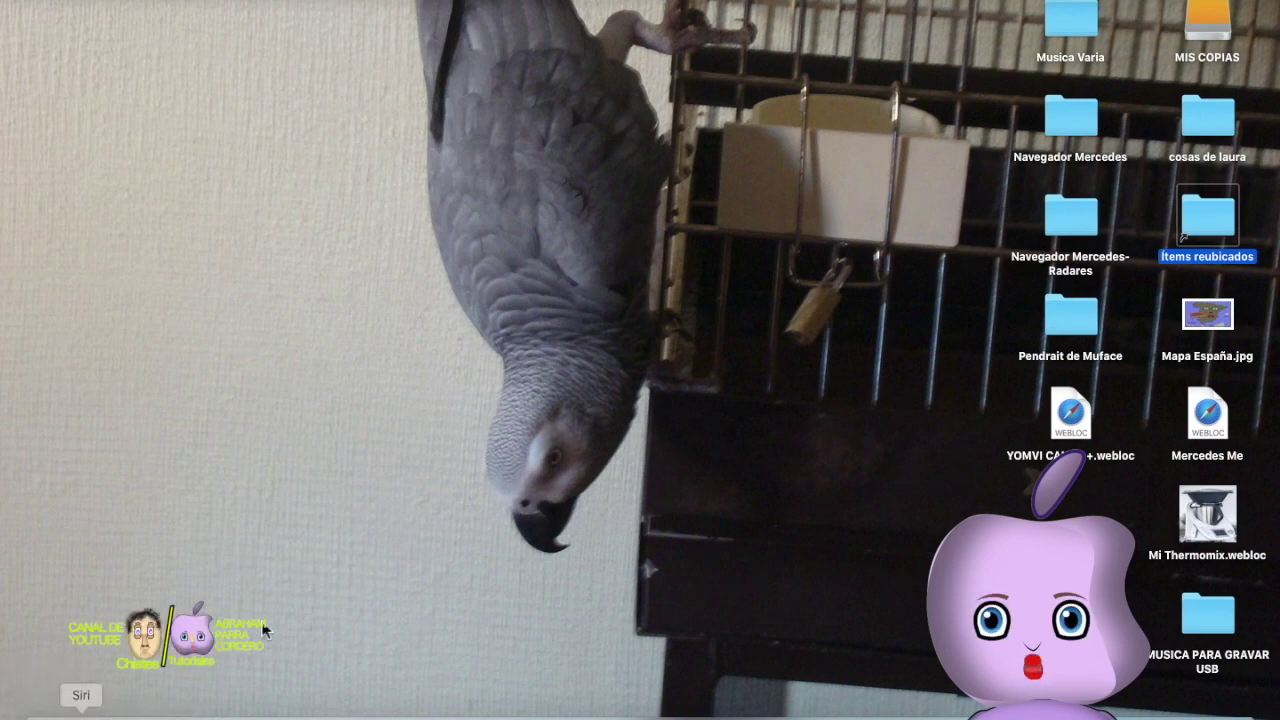
Step: In a new Finder window, find the MERCEDES folder through the Mercedes tag and open it to view its images
{"action": "key", "text": "super+n"}
{"action": "scroll", "coordinate": [354, 452], "scroll_direction": "down", "scroll_amount": 3}
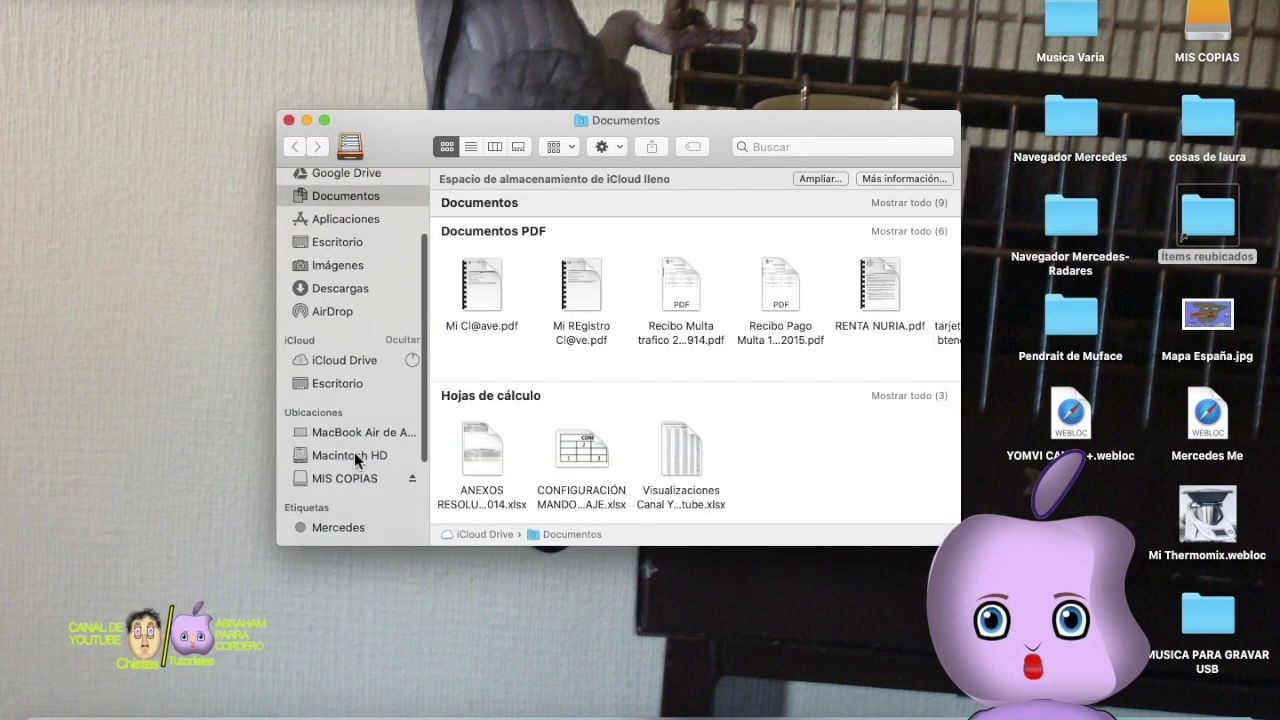
{"action": "scroll", "coordinate": [354, 452], "scroll_direction": "down", "scroll_amount": 5}
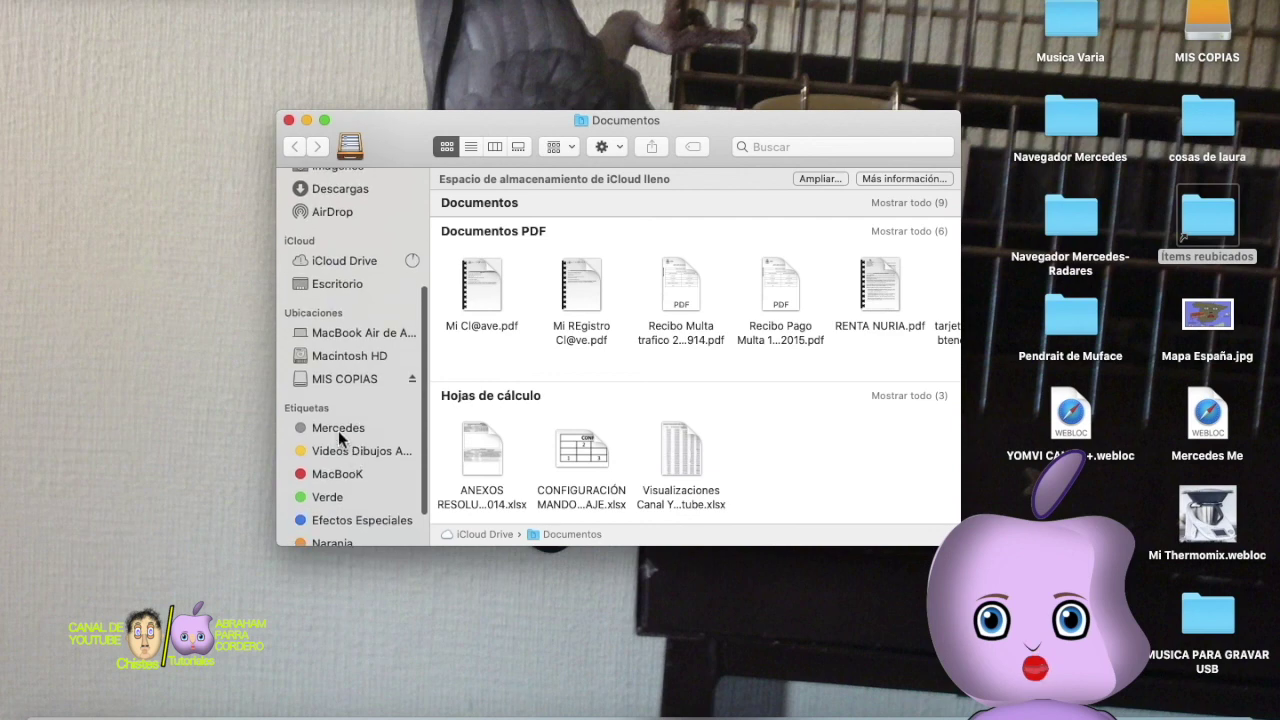
{"action": "left_click", "coordinate": [339, 430]}
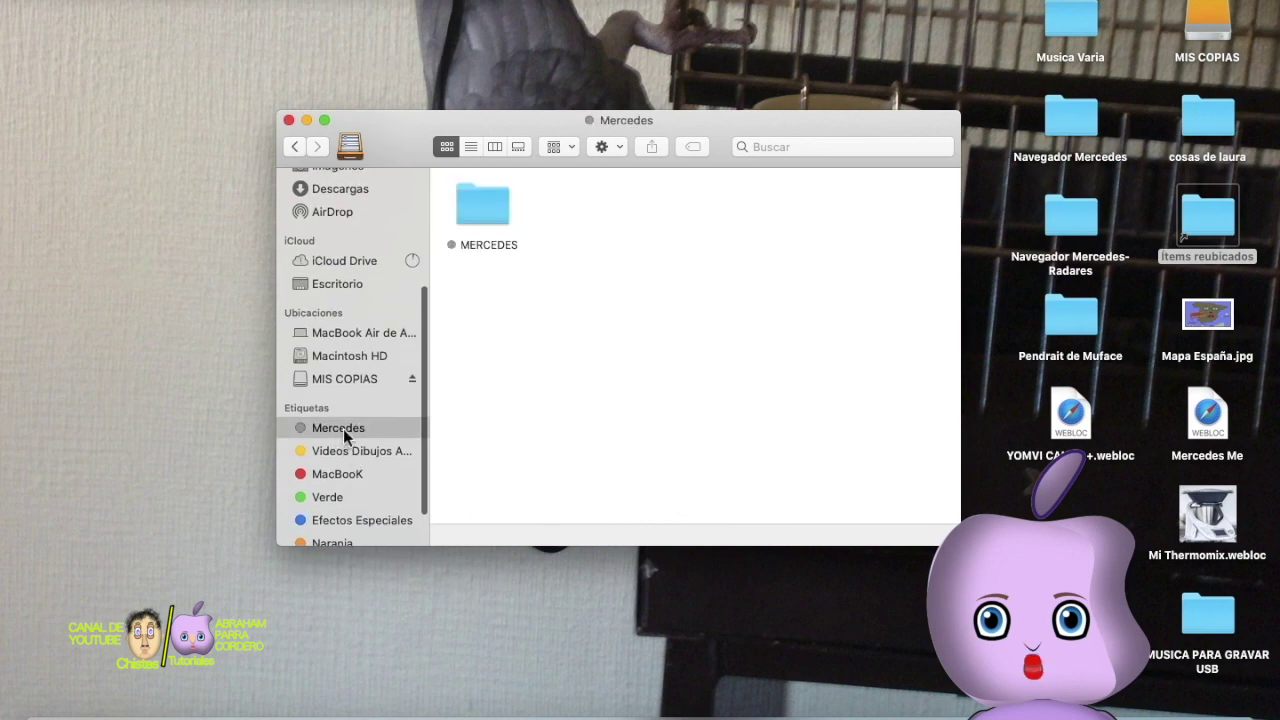
{"action": "double_click", "coordinate": [489, 226]}
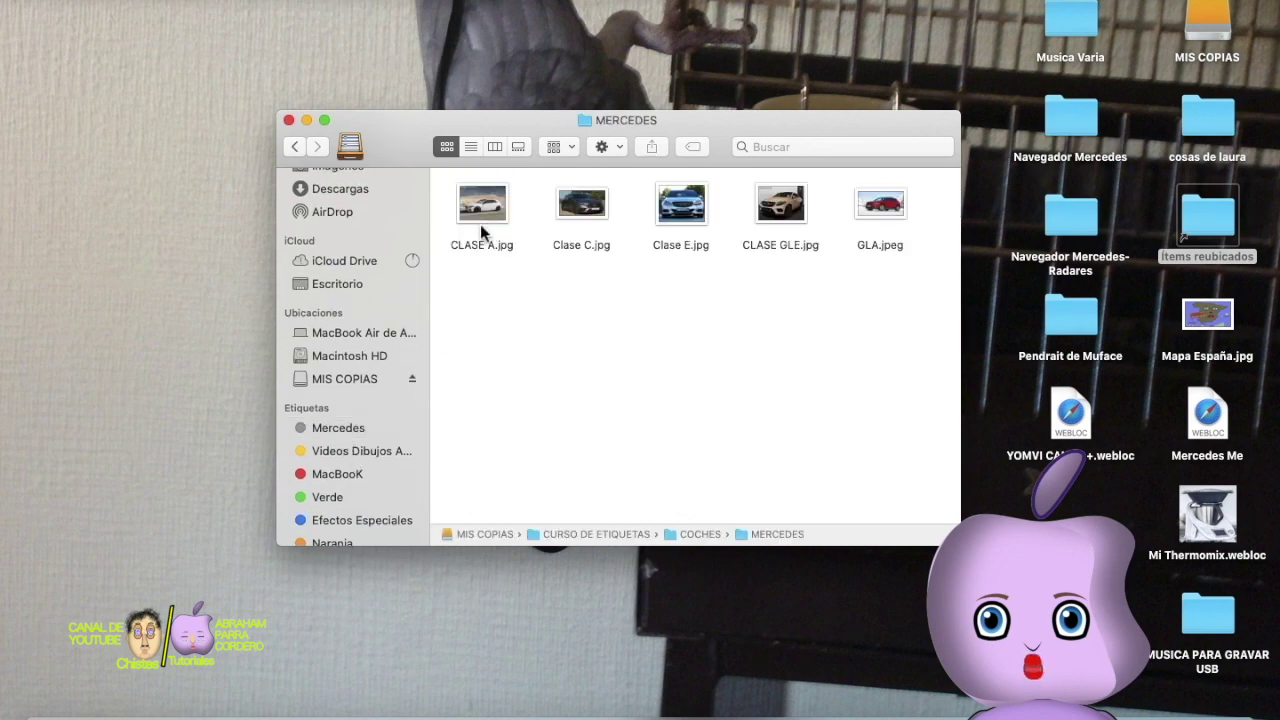